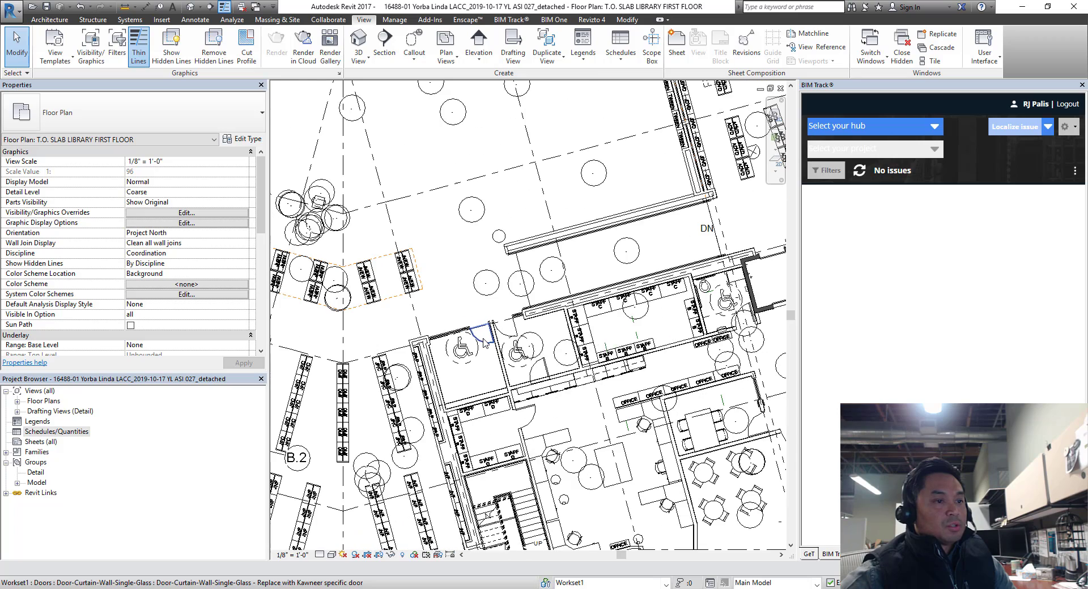
- Inspect the instance properties of the curtain-wall single glass door at the accessible restroom, from materials down to its Mark
{"action": "scroll", "coordinate": [484, 343], "scroll_direction": "up", "scroll_amount": 6}
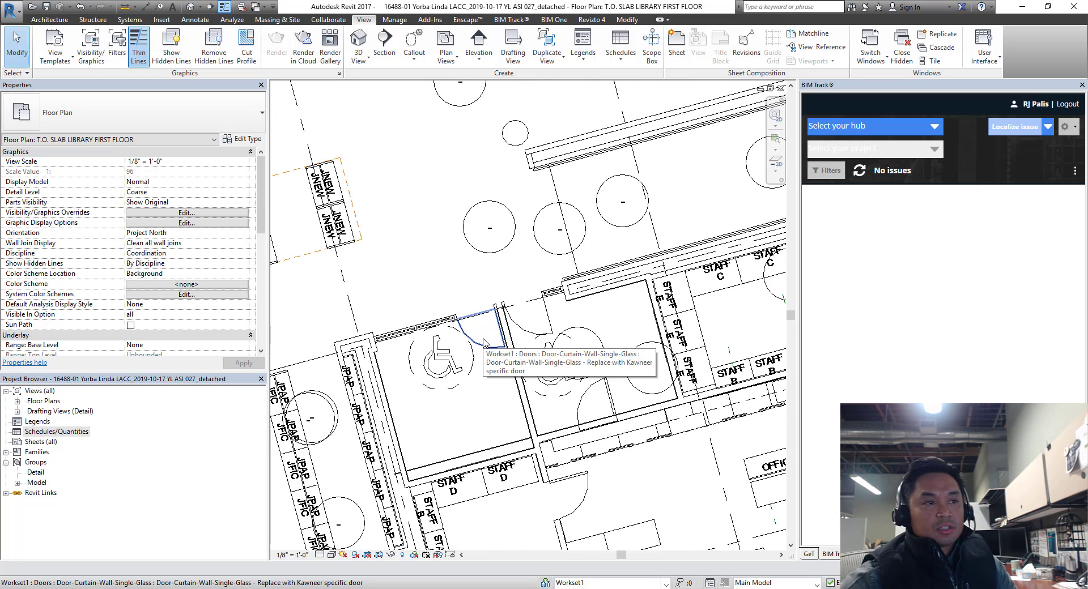
{"action": "left_click", "coordinate": [484, 351]}
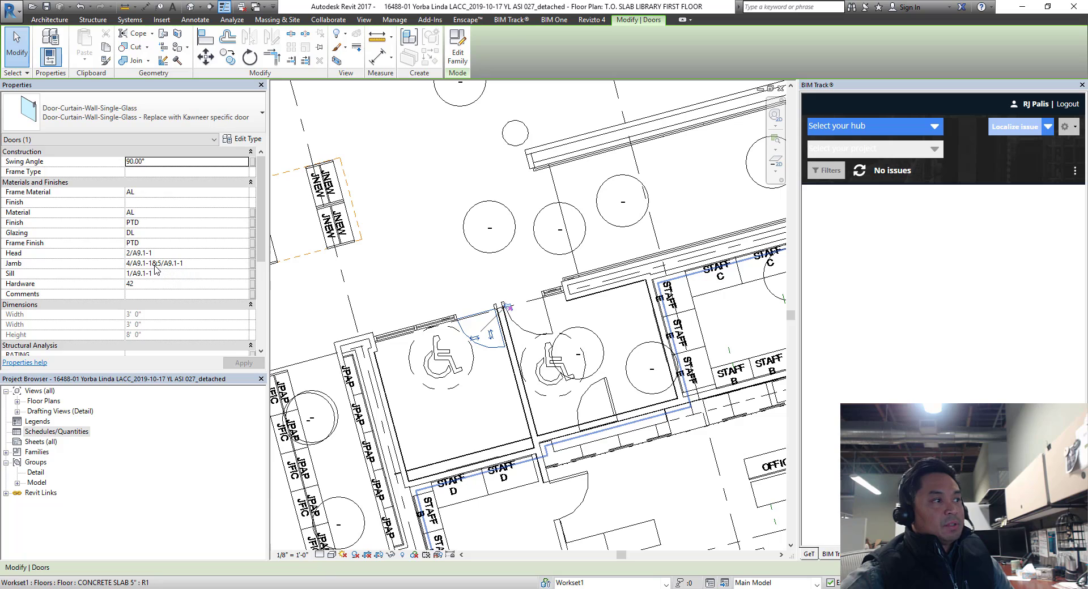
{"action": "scroll", "coordinate": [155, 270], "scroll_direction": "down", "scroll_amount": 5}
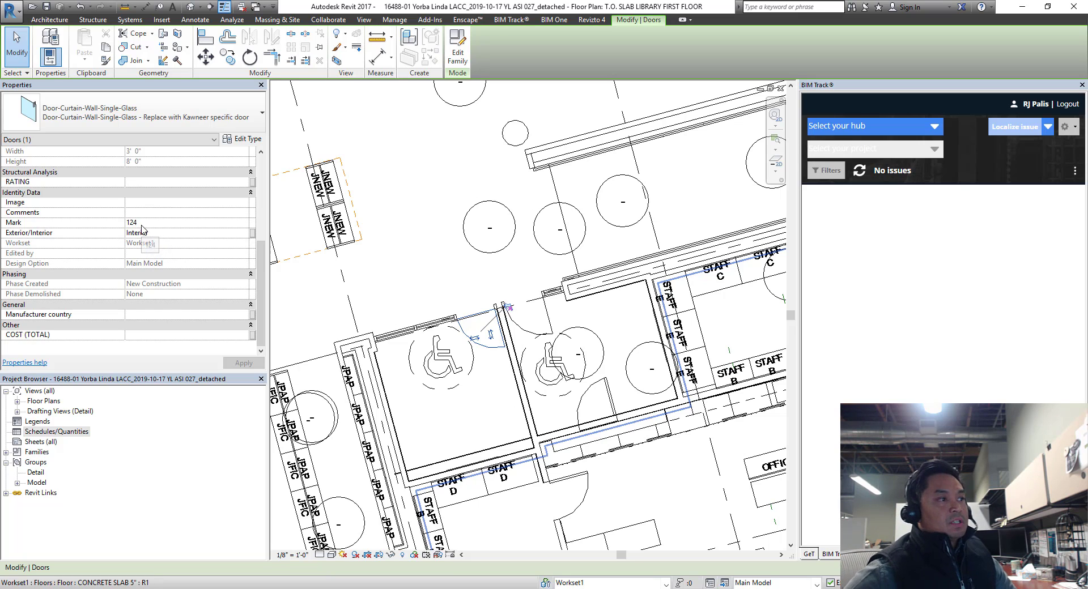
{"action": "scroll", "coordinate": [142, 229], "scroll_direction": "up", "scroll_amount": 5}
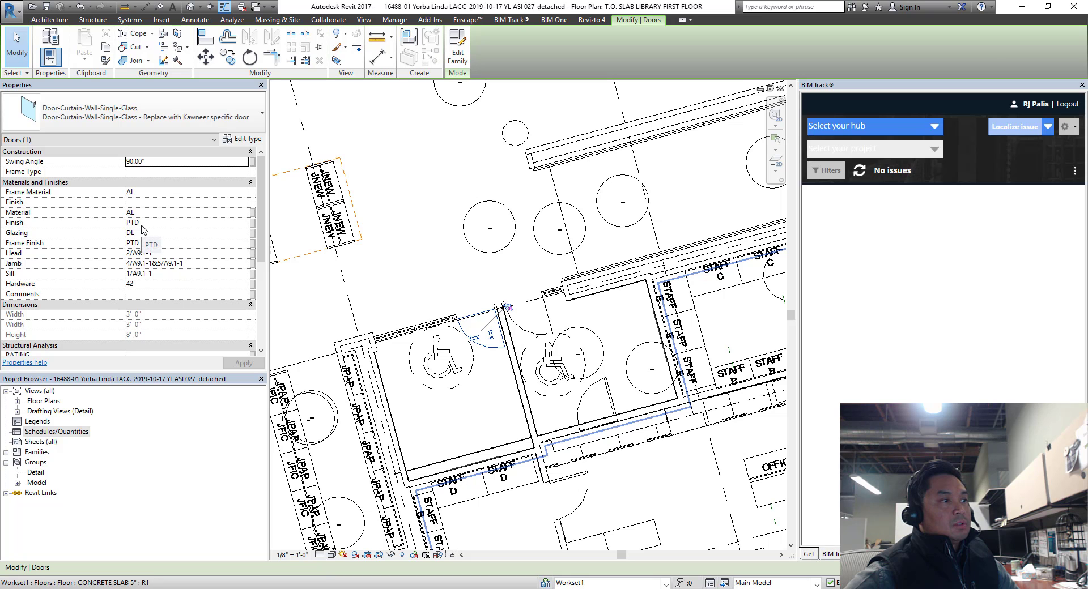
{"action": "left_click", "coordinate": [396, 280]}
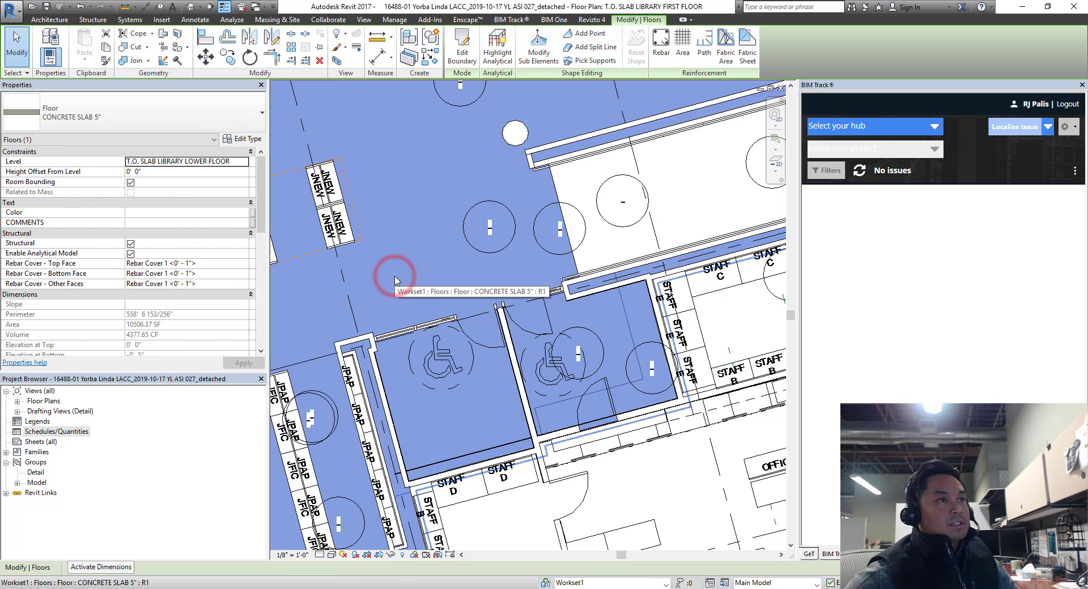
{"action": "key", "text": "Escape"}
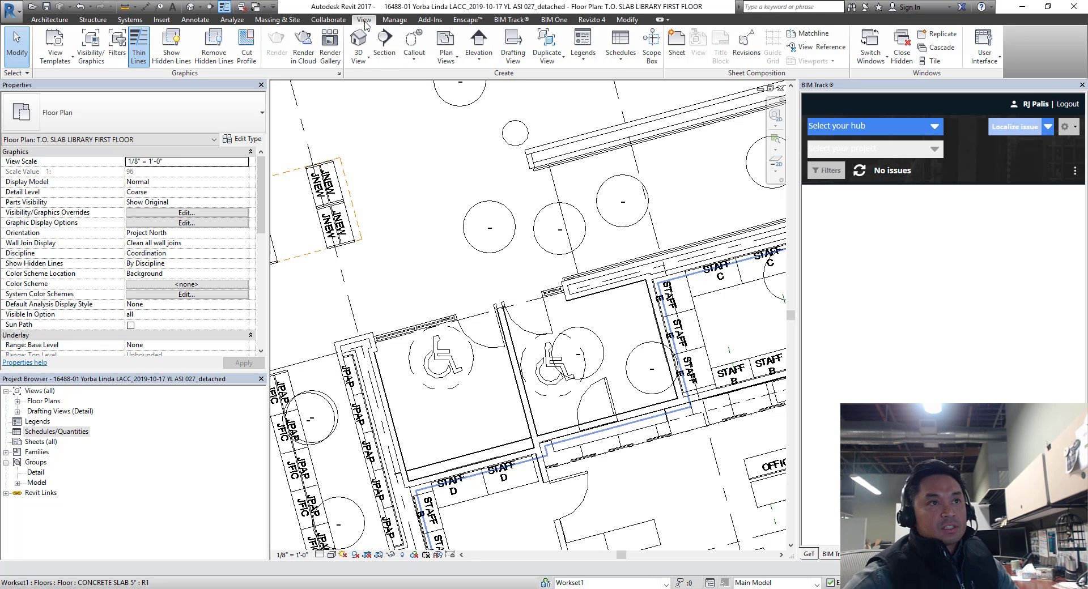
- Create a new building-component schedule for the Doors category, named Door Schedule, in the New Construction phase
{"action": "left_click", "coordinate": [615, 50]}
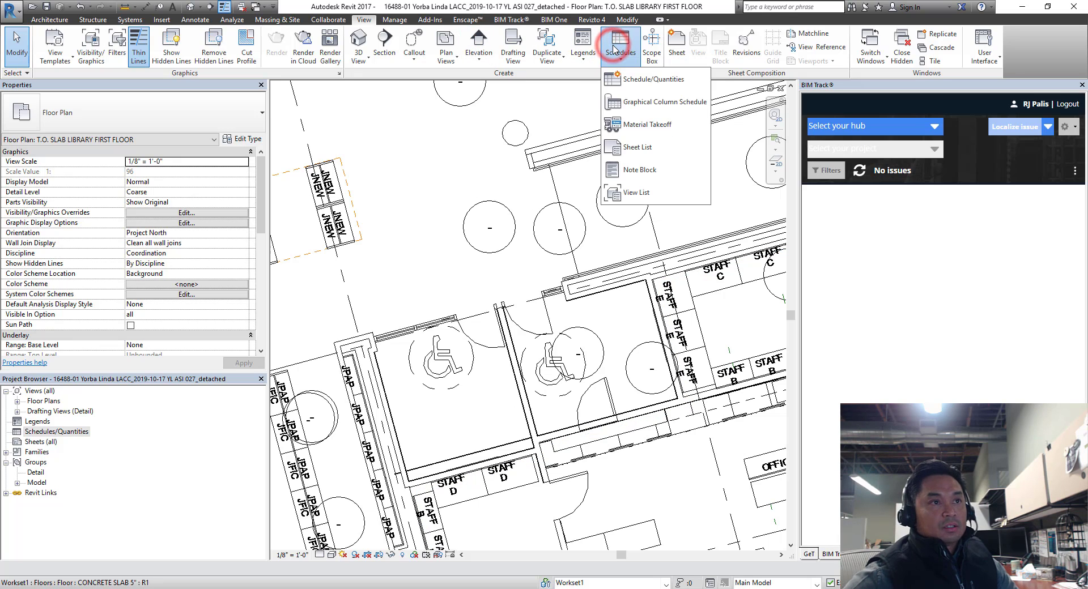
{"action": "left_click", "coordinate": [634, 88]}
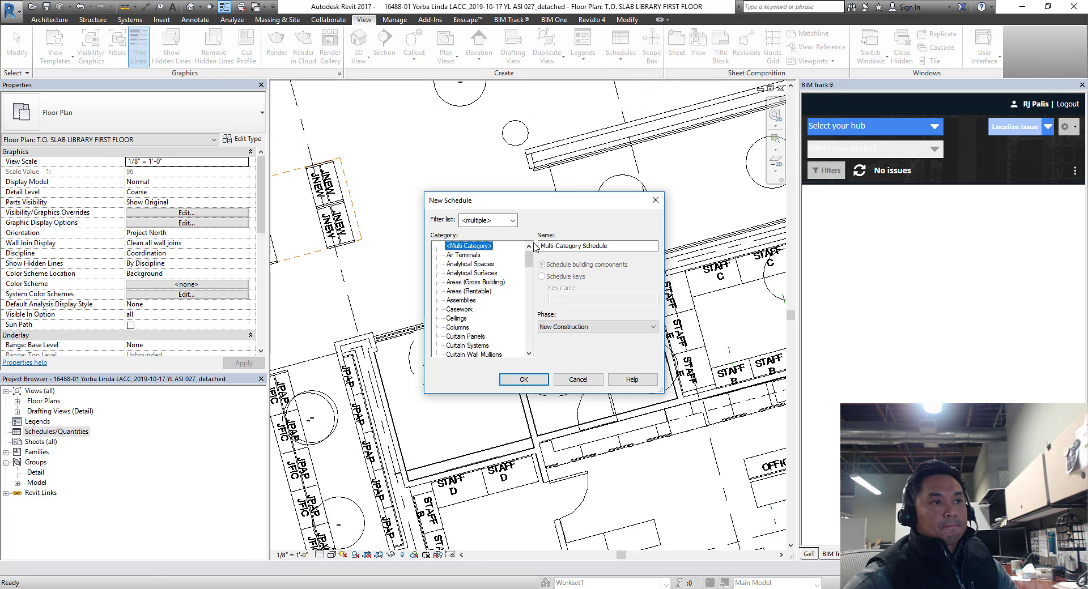
{"action": "mouse_move", "coordinate": [529, 259]}
{"action": "left_mouse_down"}
{"action": "mouse_move", "coordinate": [532, 308]}
{"action": "mouse_move", "coordinate": [526, 275]}
{"action": "left_mouse_up"}
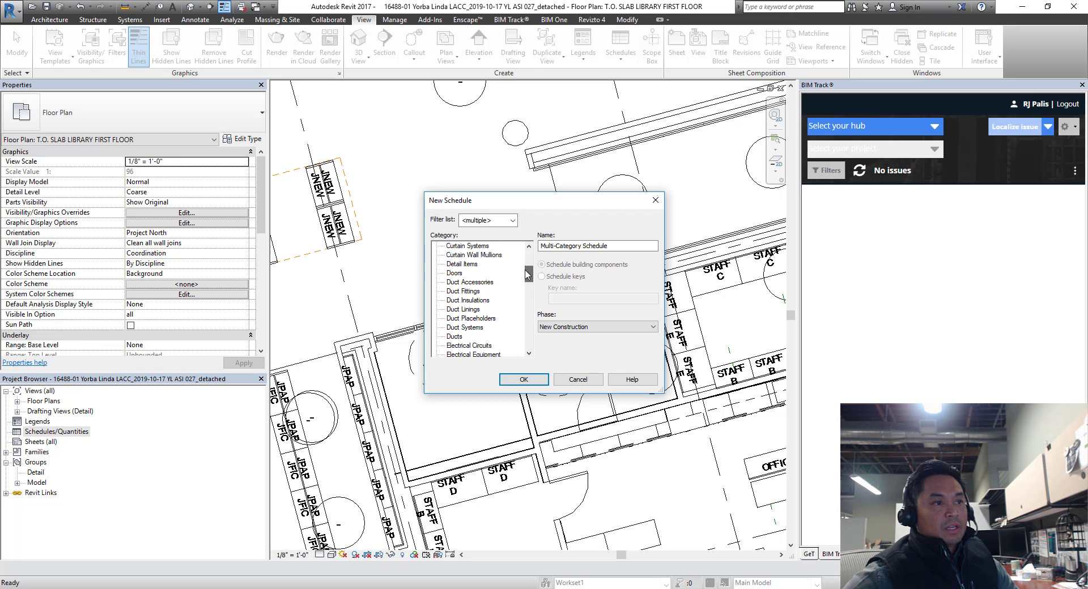
{"action": "left_click", "coordinate": [459, 274]}
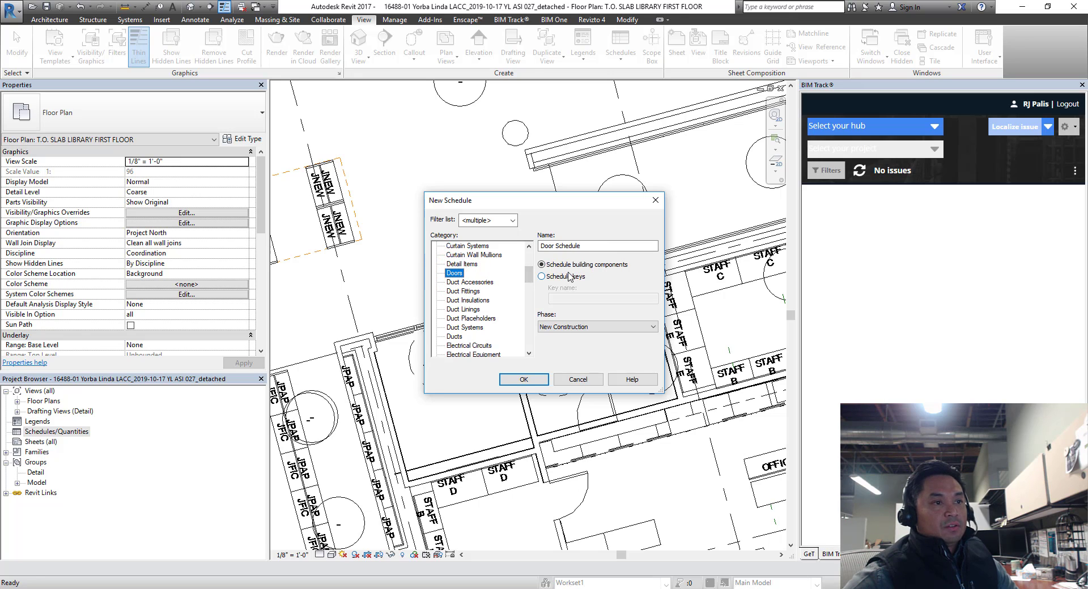
{"action": "left_click", "coordinate": [523, 379]}
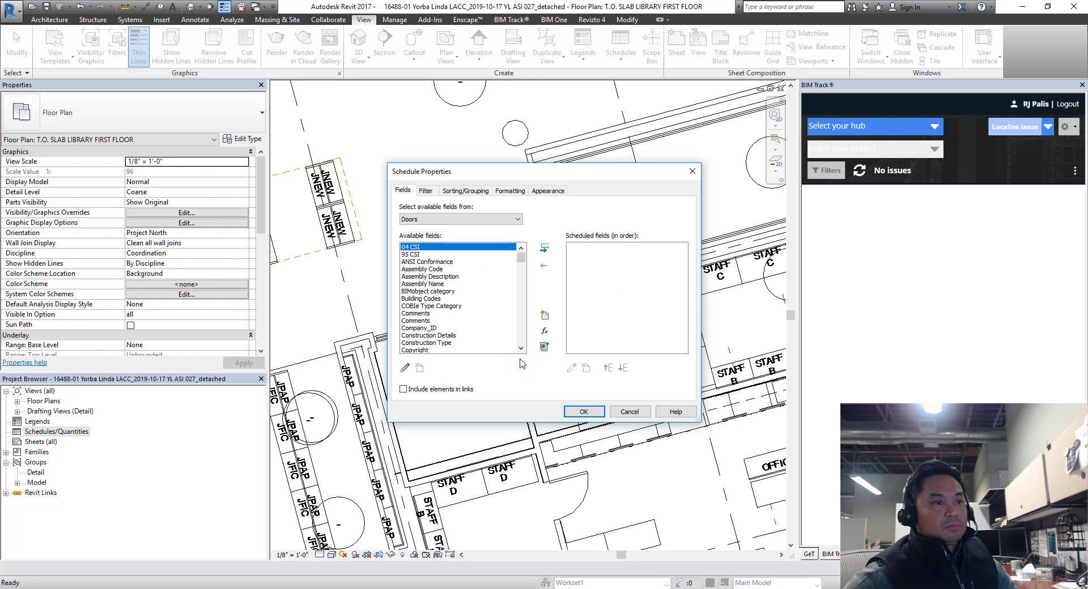
- Add the Mark field to the door schedule's scheduled fields
{"action": "left_click", "coordinate": [521, 349]}
{"action": "left_click", "coordinate": [521, 349]}
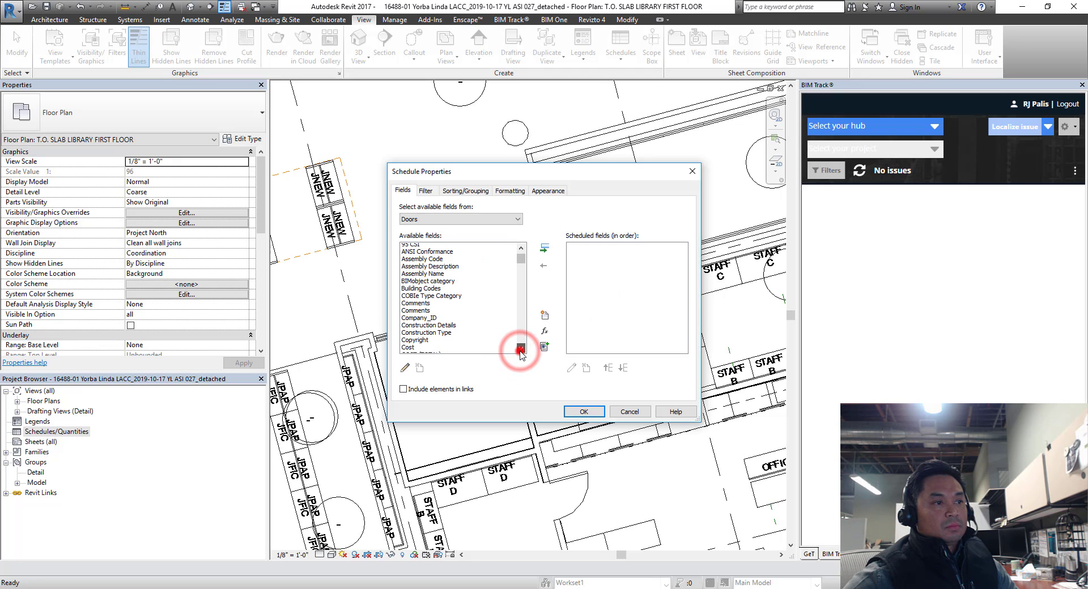
{"action": "left_click", "coordinate": [521, 348]}
{"action": "left_click", "coordinate": [520, 348]}
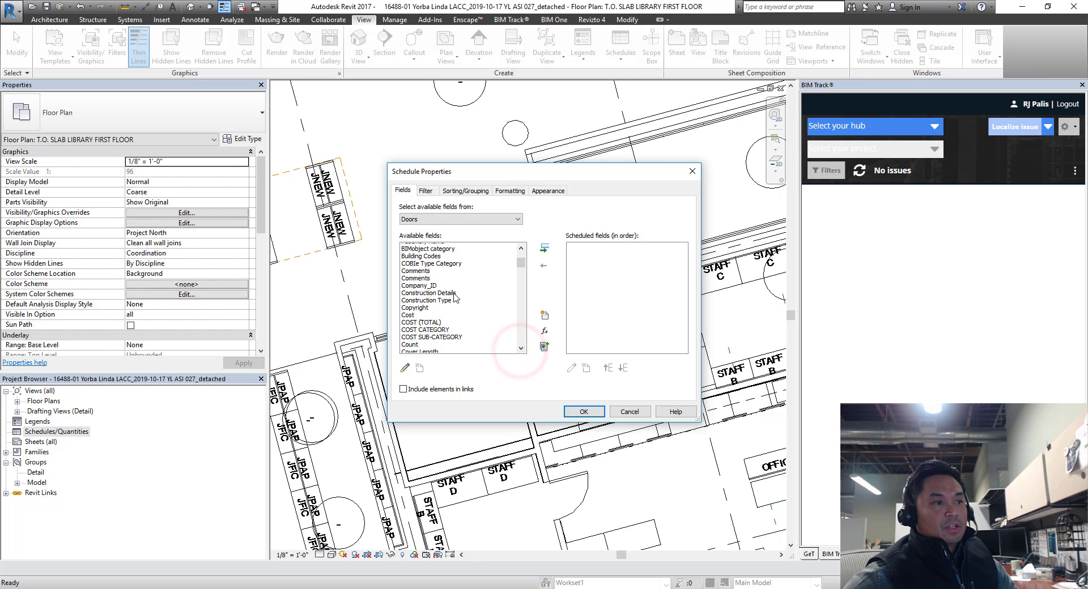
{"action": "scroll", "coordinate": [466, 303], "scroll_direction": "down", "scroll_amount": 5}
{"action": "scroll", "coordinate": [456, 298], "scroll_direction": "down", "scroll_amount": 15}
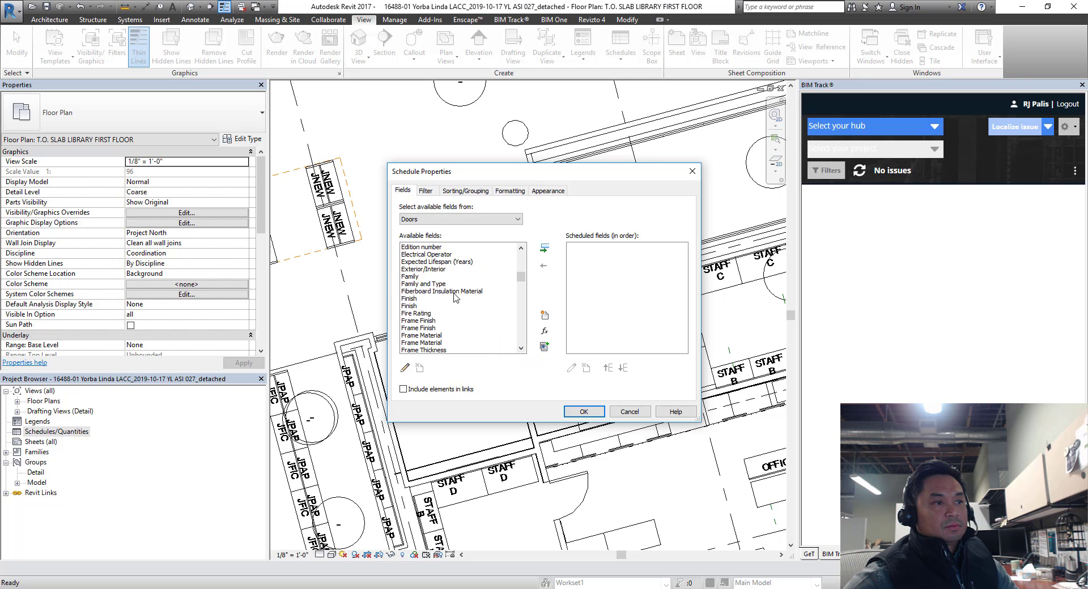
{"action": "scroll", "coordinate": [431, 317], "scroll_direction": "down", "scroll_amount": 8}
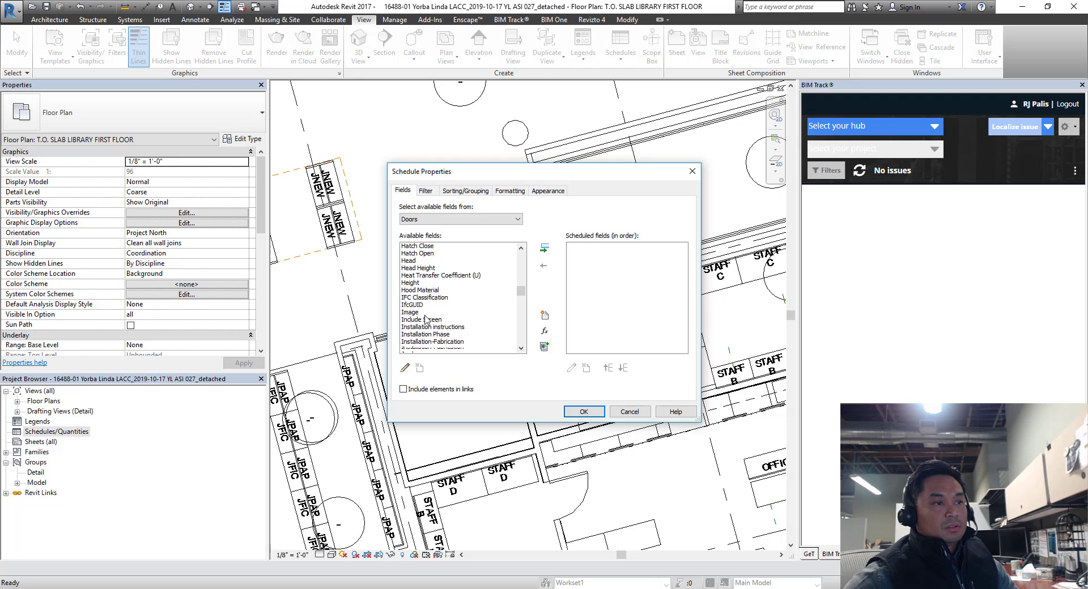
{"action": "left_click", "coordinate": [419, 328]}
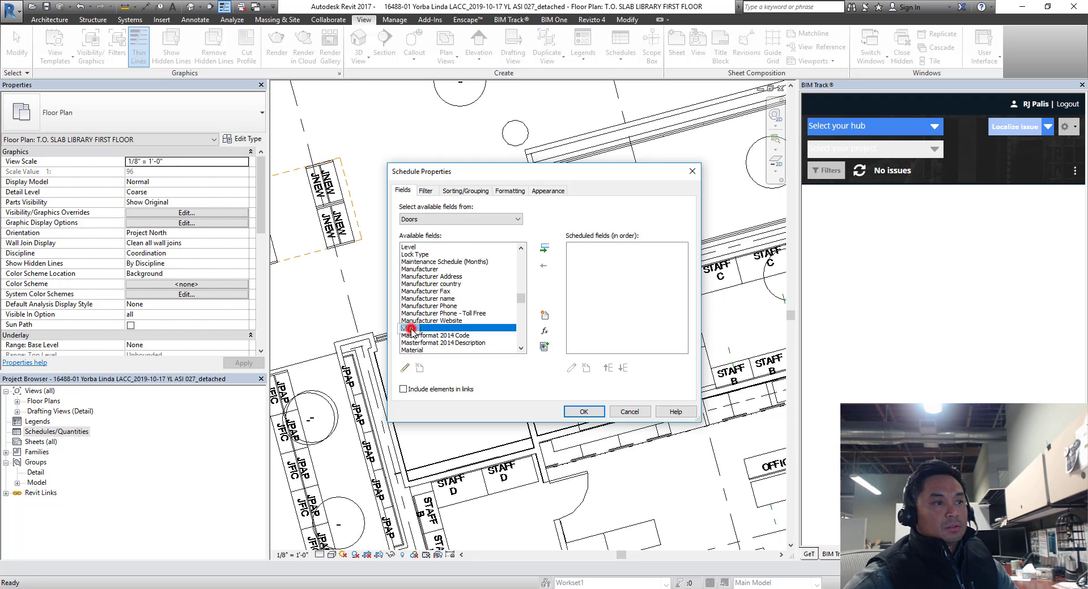
{"action": "left_click", "coordinate": [545, 248]}
- Add the Frame Type and Material fields to the door schedule after Mark
{"action": "scroll", "coordinate": [489, 285], "scroll_direction": "up", "scroll_amount": 2}
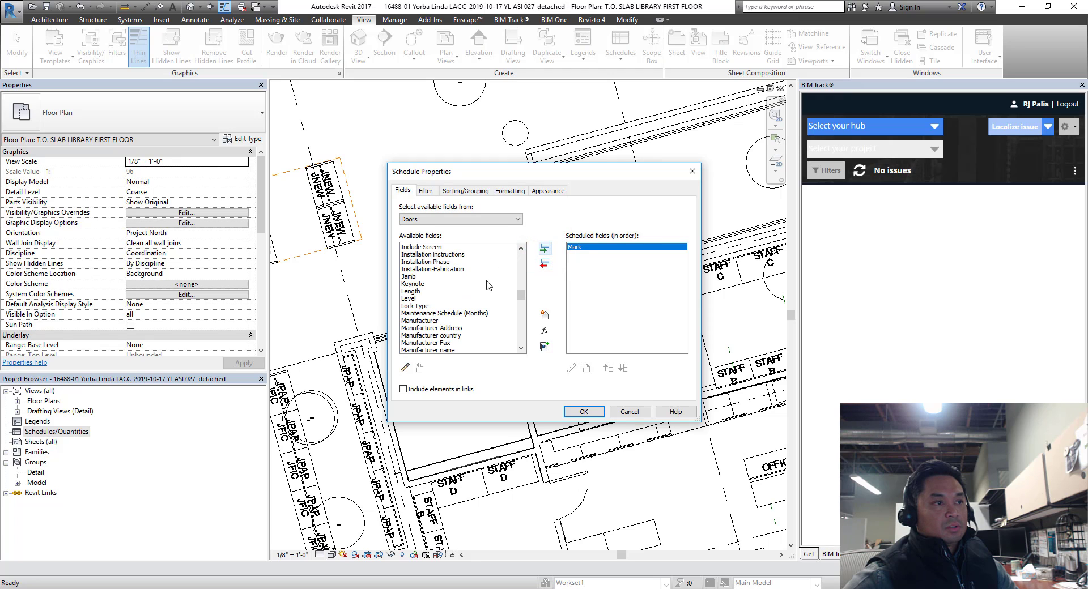
{"action": "scroll", "coordinate": [489, 285], "scroll_direction": "up", "scroll_amount": 2}
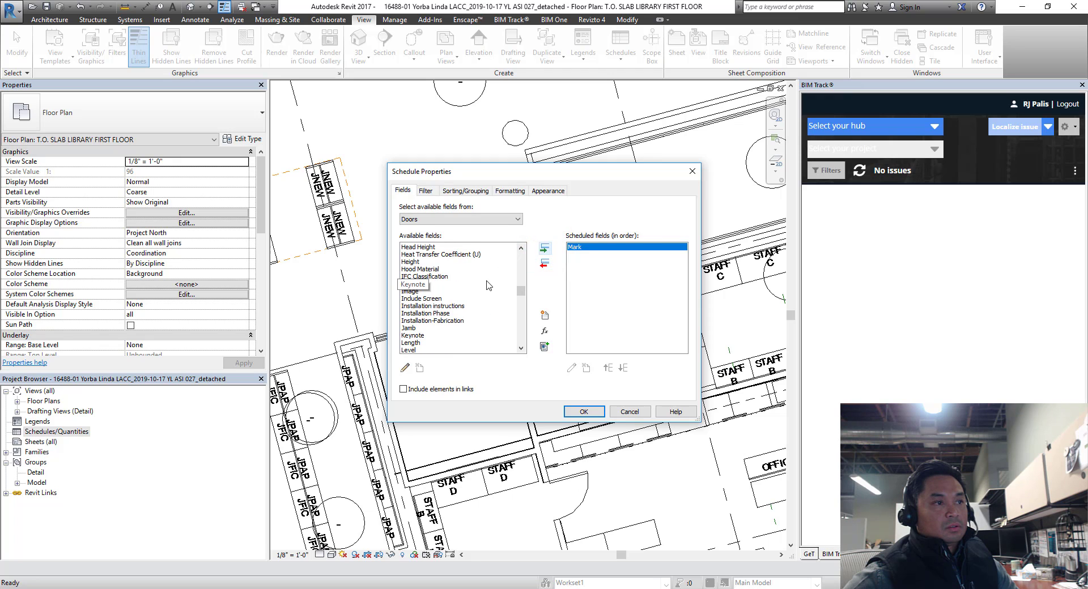
{"action": "scroll", "coordinate": [490, 285], "scroll_direction": "up", "scroll_amount": 5}
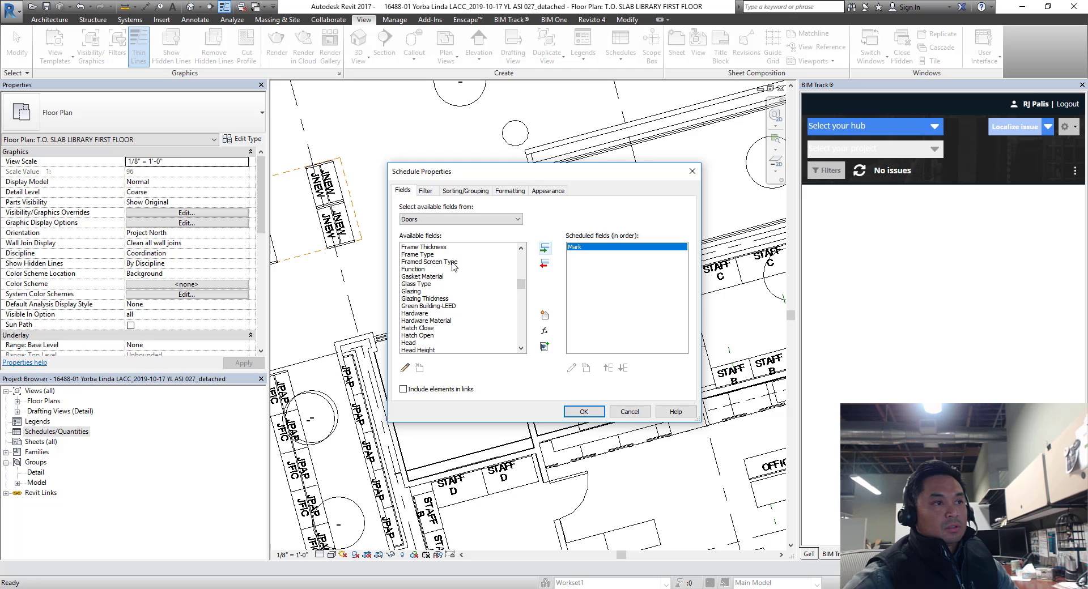
{"action": "left_click", "coordinate": [416, 255]}
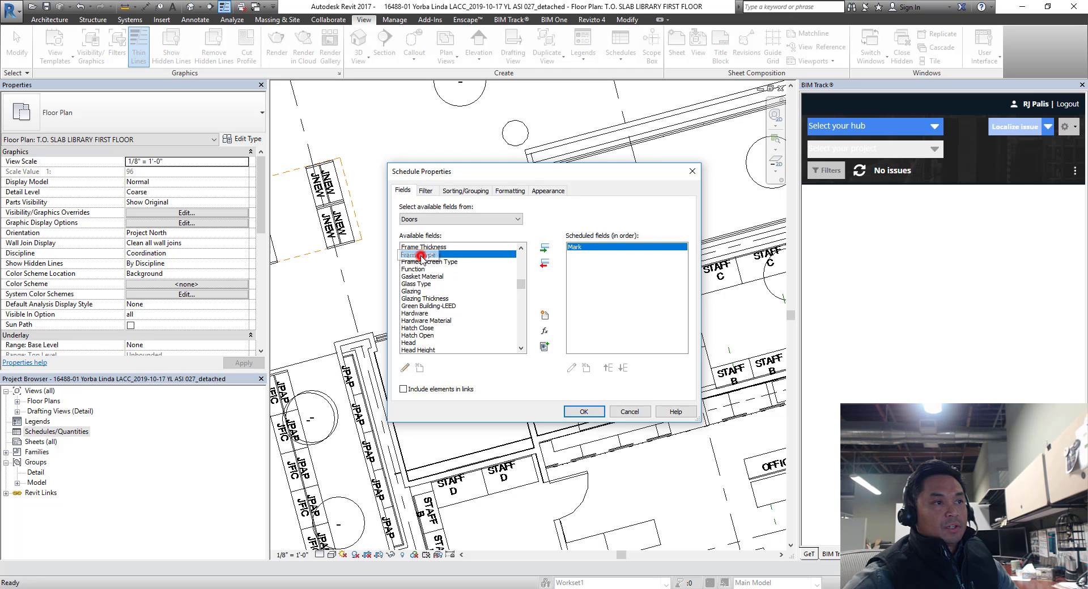
{"action": "left_click", "coordinate": [543, 250]}
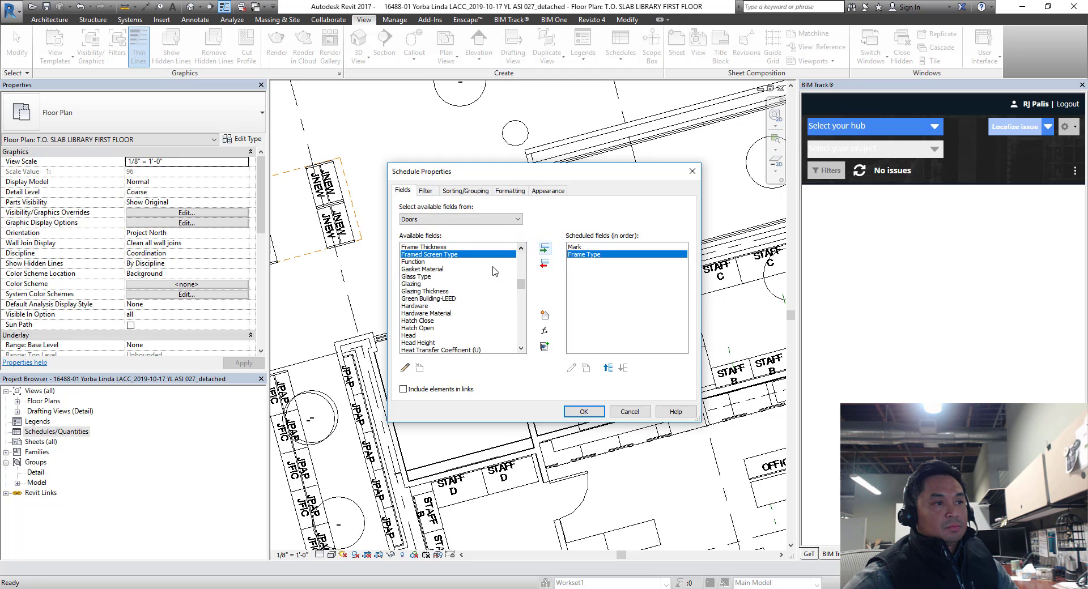
{"action": "scroll", "coordinate": [474, 327], "scroll_direction": "down", "scroll_amount": 2}
{"action": "scroll", "coordinate": [474, 328], "scroll_direction": "down", "scroll_amount": 6}
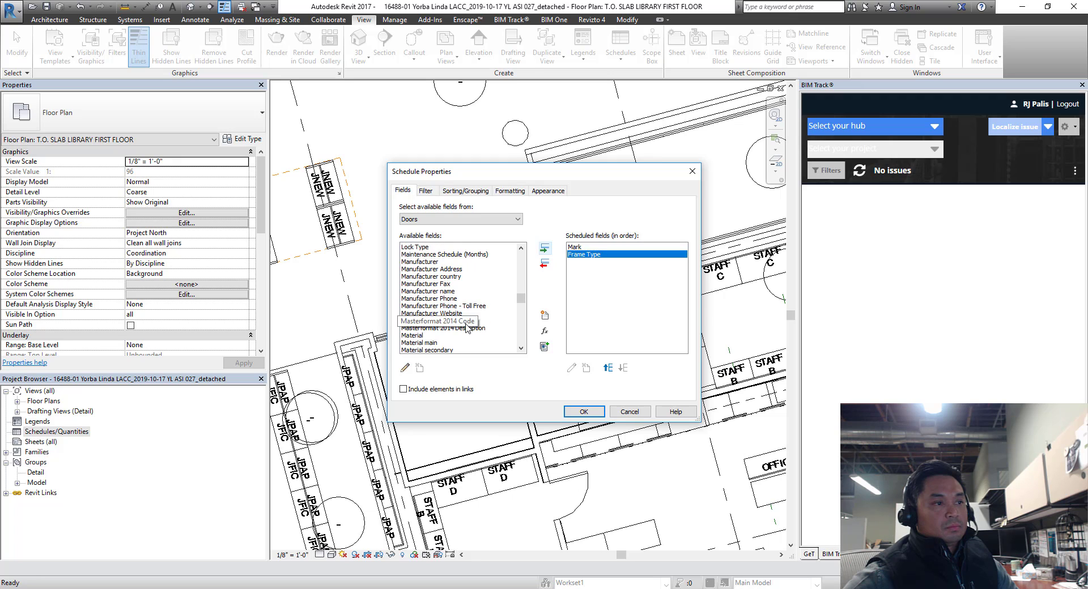
{"action": "left_click", "coordinate": [416, 337]}
{"action": "left_click", "coordinate": [544, 248]}
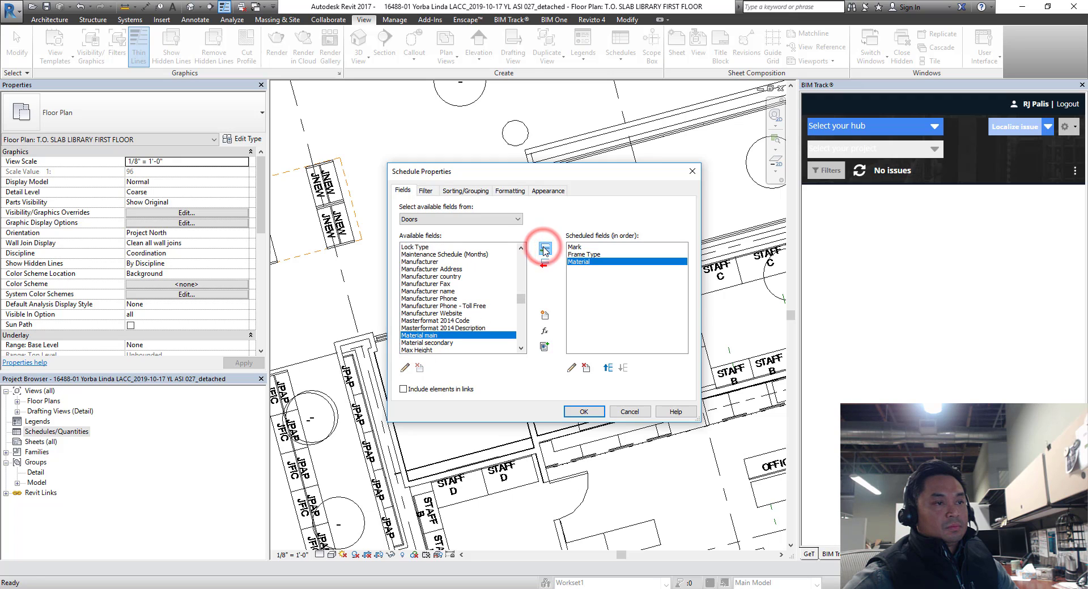
- Add the Exterior/Interior field after Material and generate the door schedule
{"action": "scroll", "coordinate": [475, 334], "scroll_direction": "down", "scroll_amount": 2}
{"action": "scroll", "coordinate": [475, 335], "scroll_direction": "up", "scroll_amount": 13}
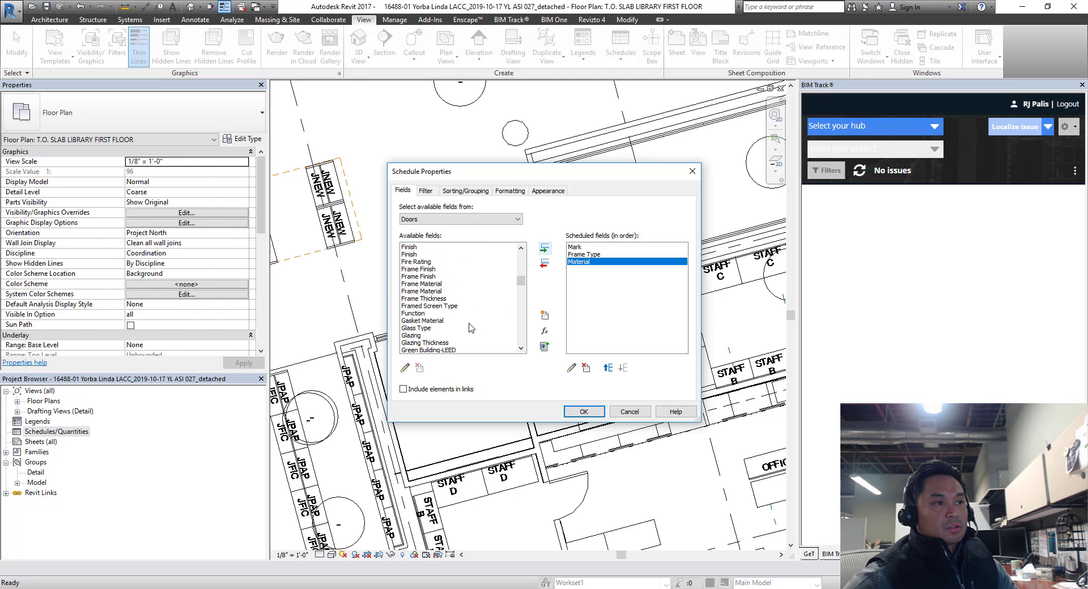
{"action": "scroll", "coordinate": [469, 327], "scroll_direction": "up", "scroll_amount": 5}
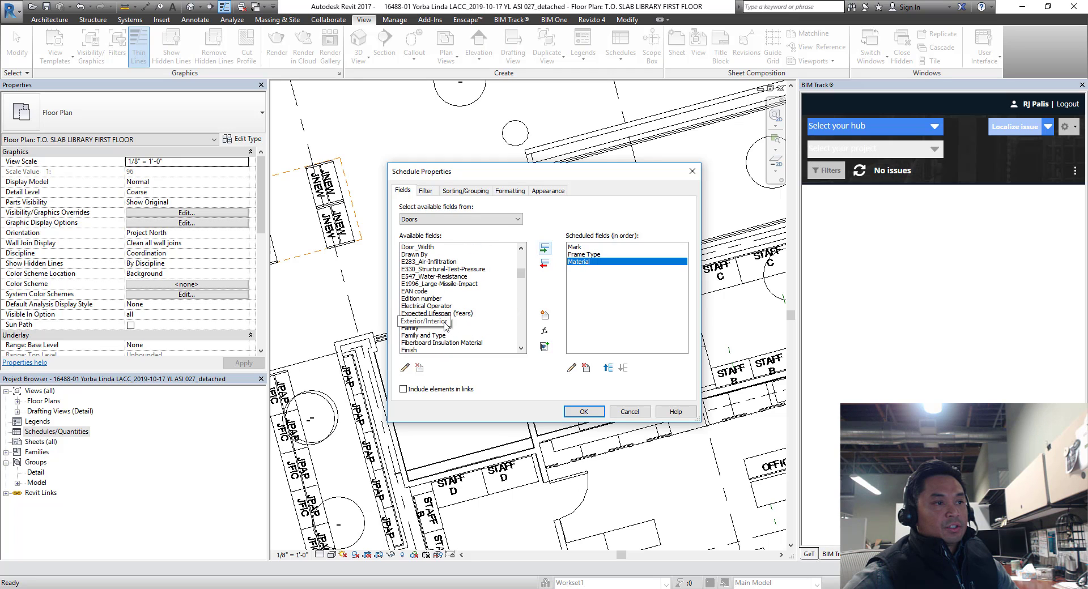
{"action": "left_click", "coordinate": [445, 321]}
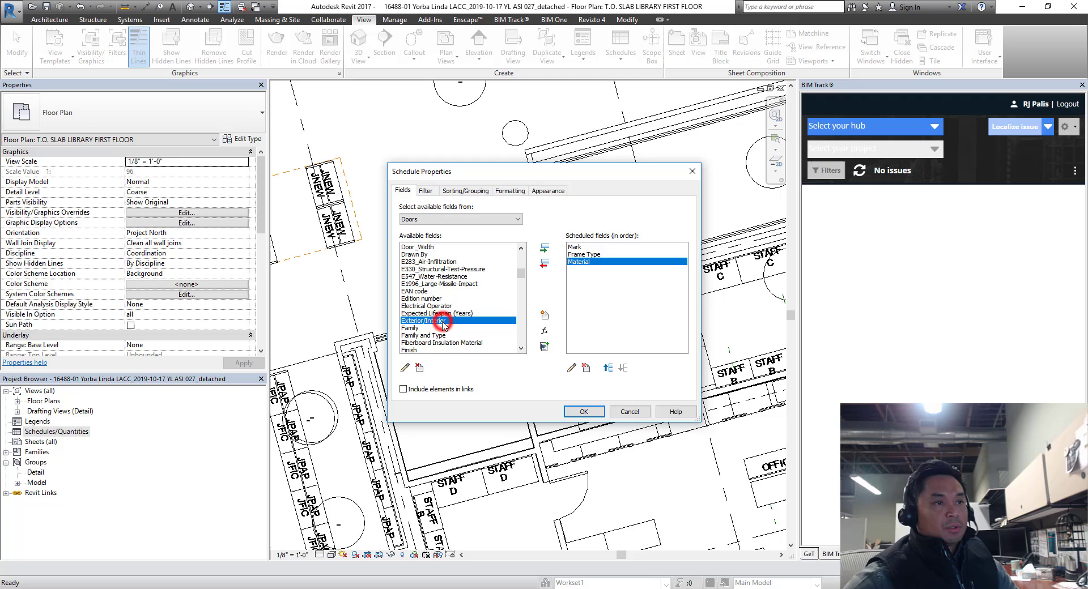
{"action": "left_click", "coordinate": [546, 249]}
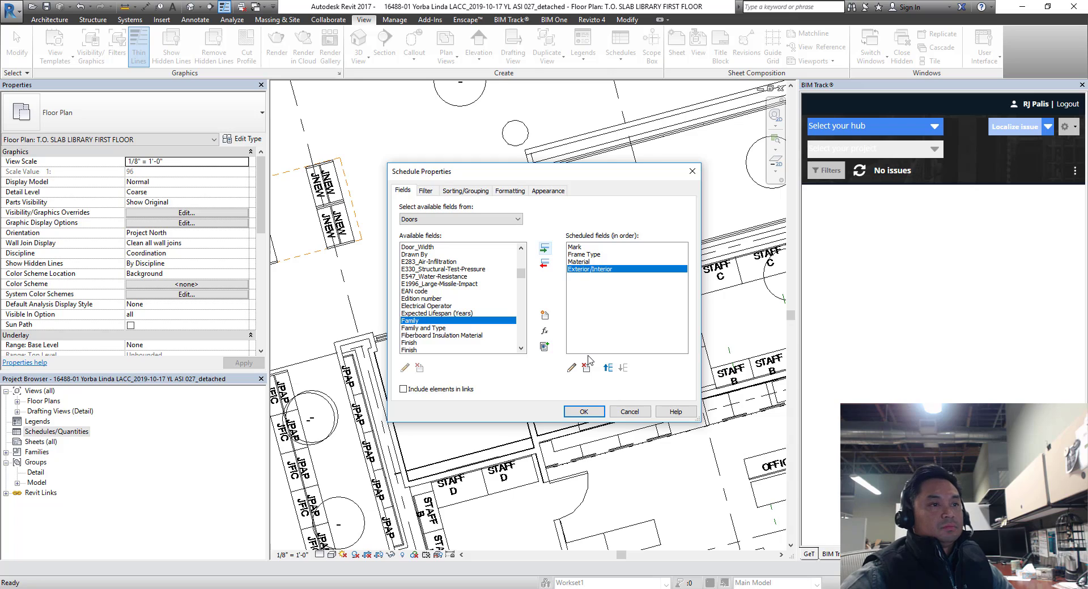
{"action": "left_click", "coordinate": [589, 412]}
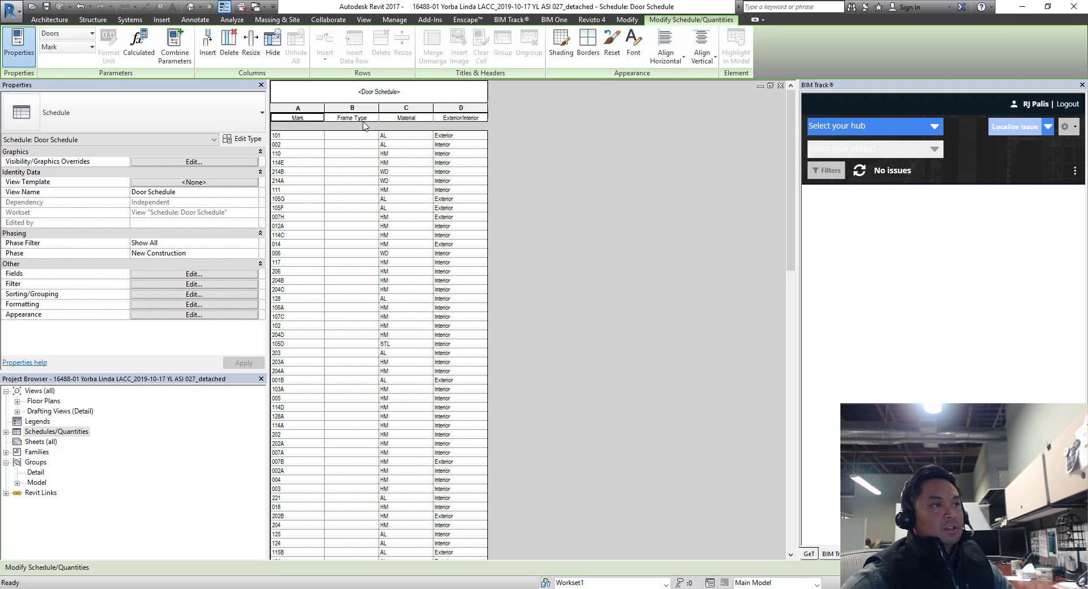
- Edit the door schedule's fields, removing Frame Type and adding Family after Material
{"action": "scroll", "coordinate": [352, 411], "scroll_direction": "down", "scroll_amount": 10}
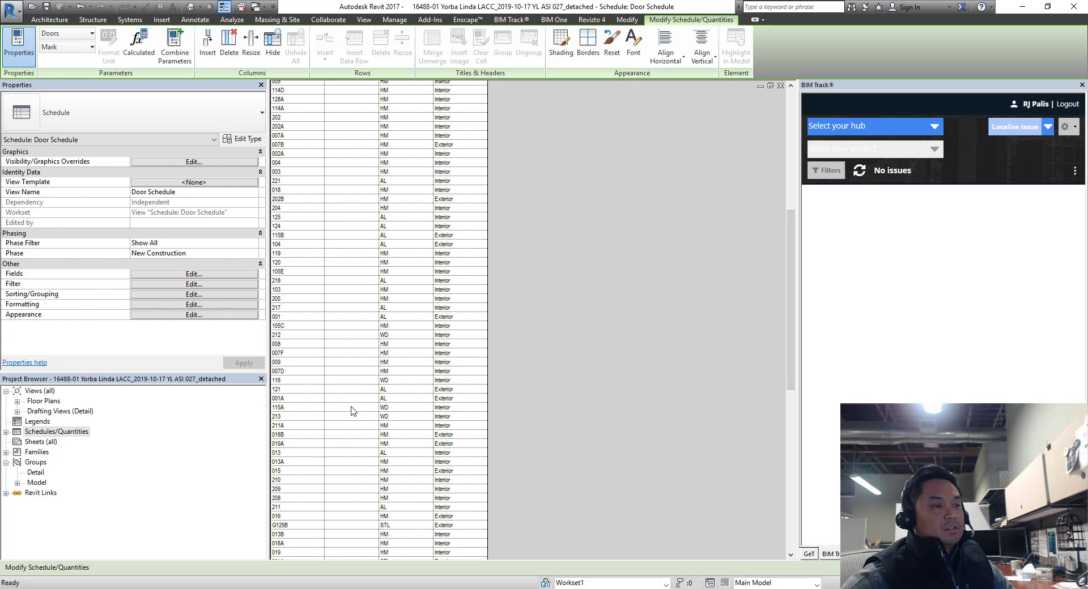
{"action": "scroll", "coordinate": [352, 410], "scroll_direction": "up", "scroll_amount": 10}
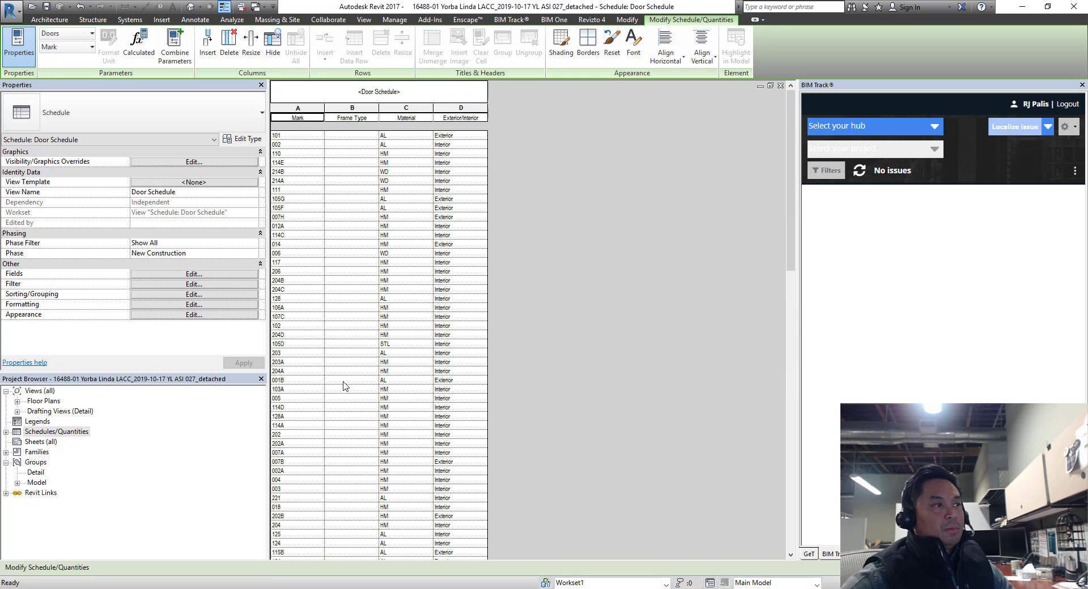
{"action": "left_click", "coordinate": [210, 274]}
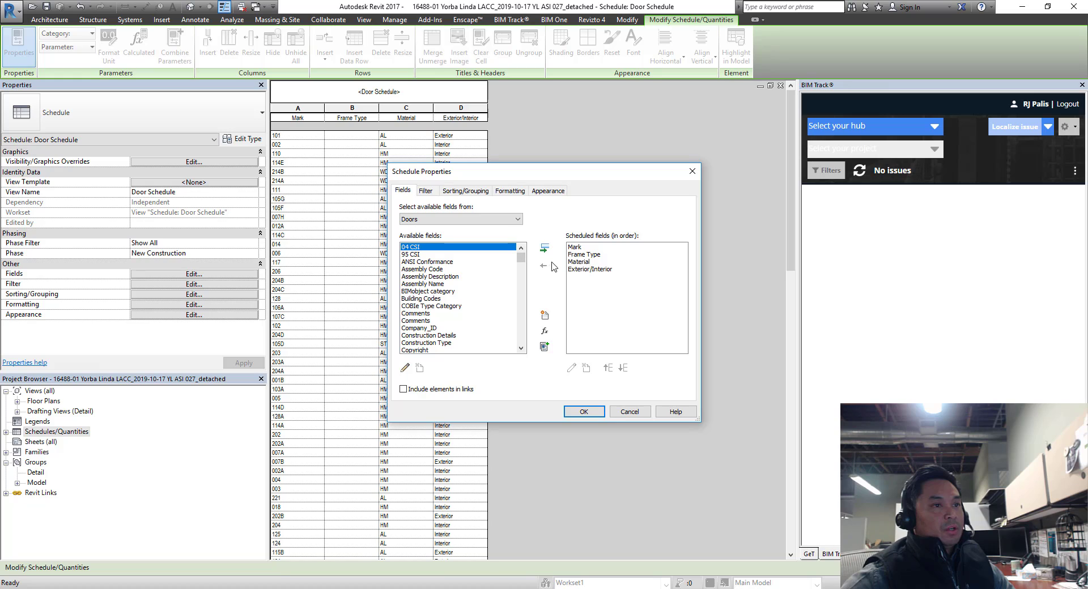
{"action": "left_click", "coordinate": [574, 255]}
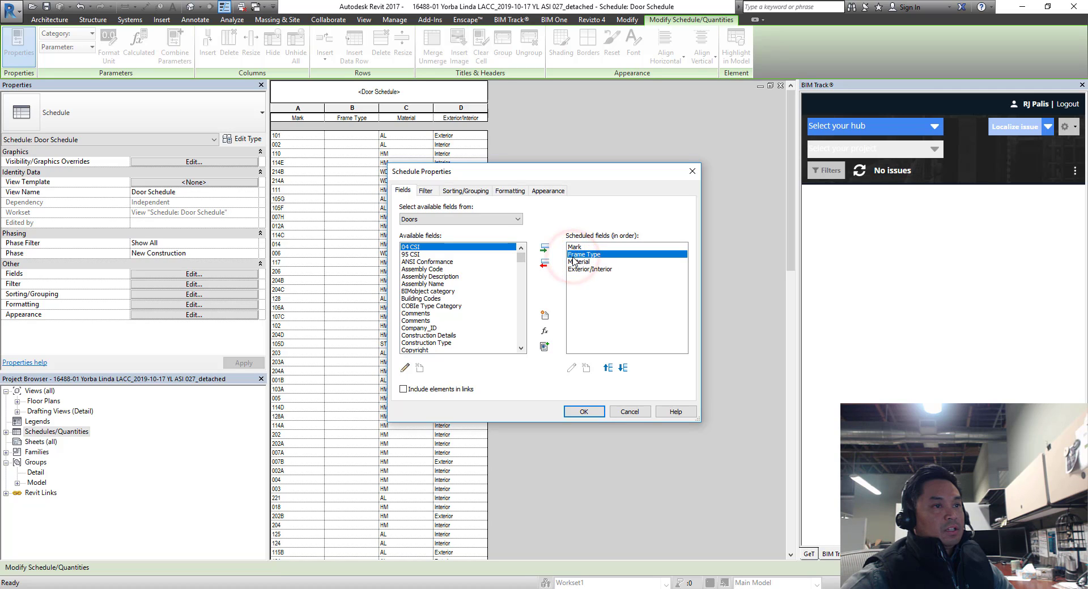
{"action": "left_click", "coordinate": [545, 265]}
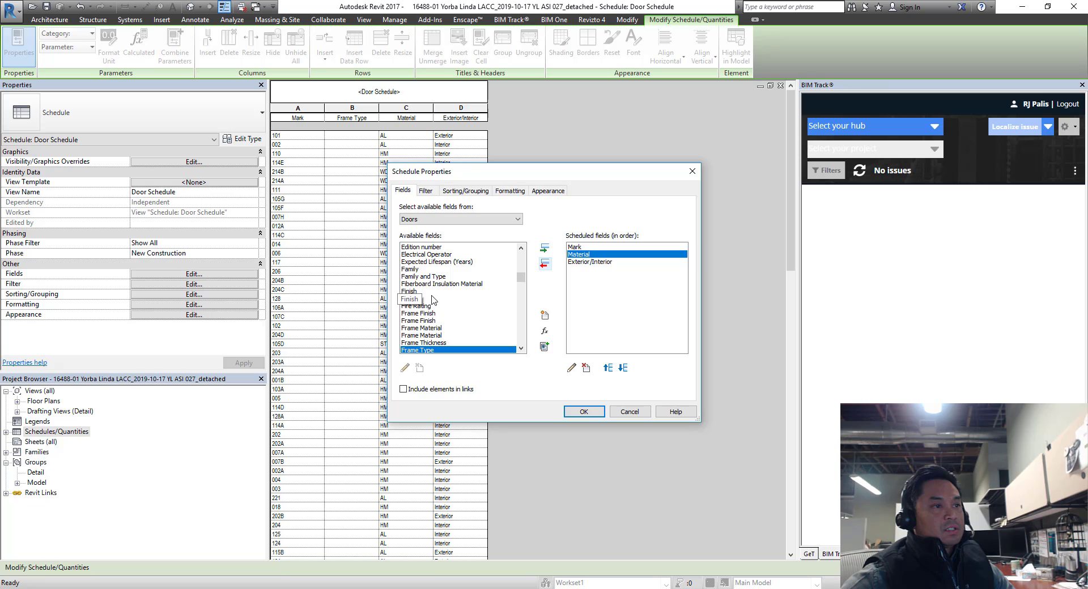
{"action": "left_click", "coordinate": [413, 269]}
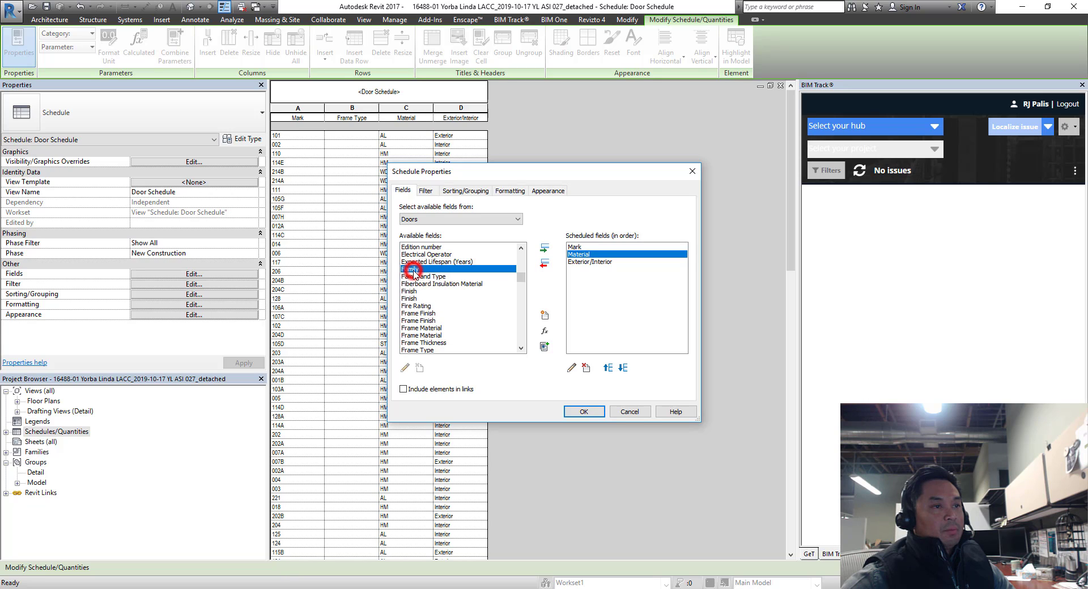
{"action": "left_click", "coordinate": [543, 250]}
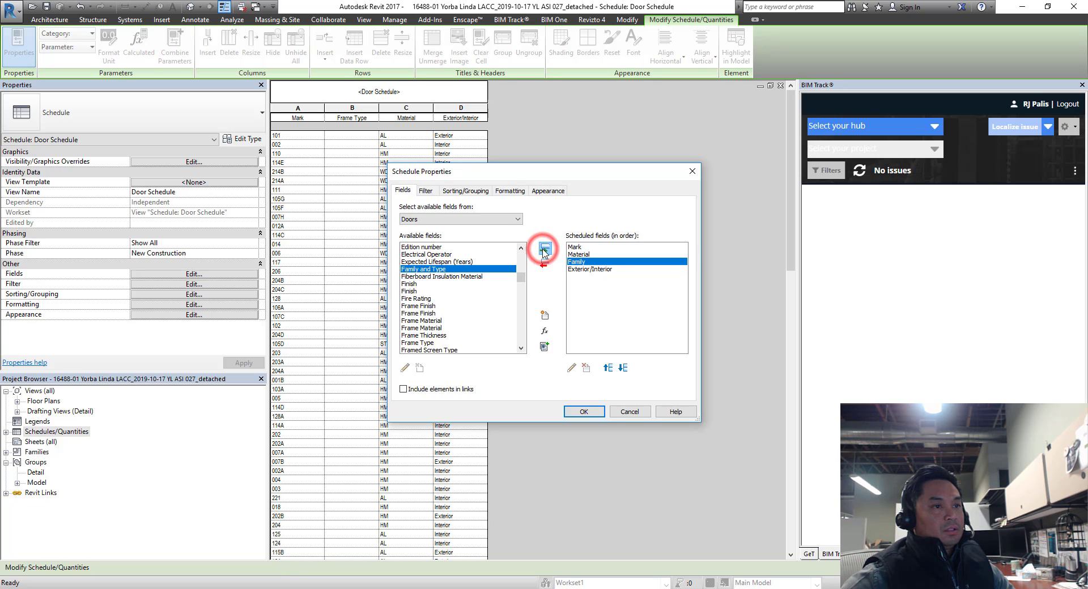
- Add the Count field to the door schedule and place it last, after Exterior/Interior
{"action": "scroll", "coordinate": [452, 277], "scroll_direction": "up", "scroll_amount": 6}
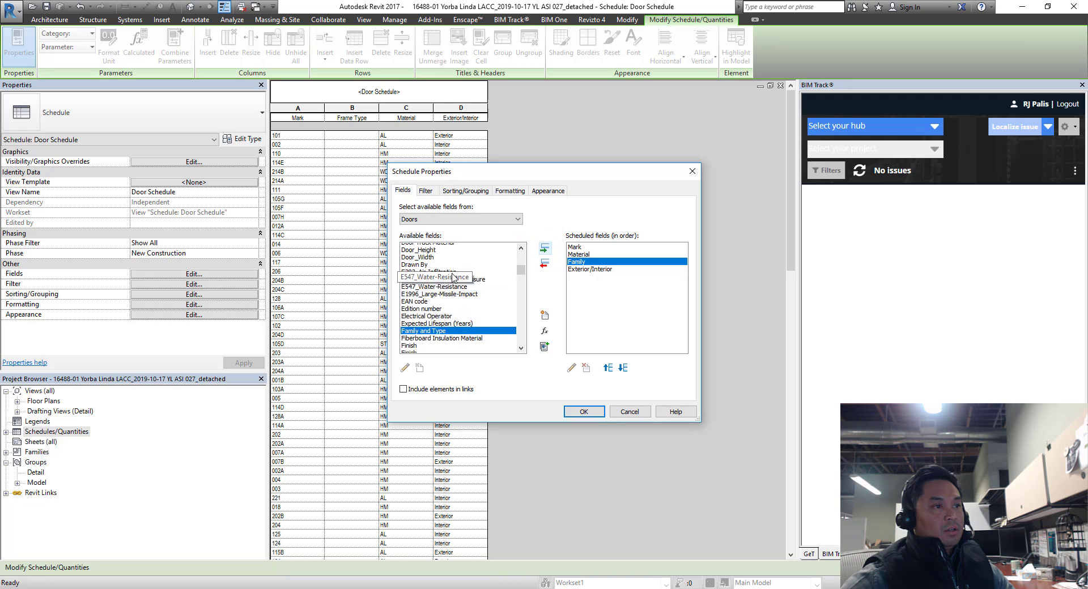
{"action": "left_click", "coordinate": [410, 262]}
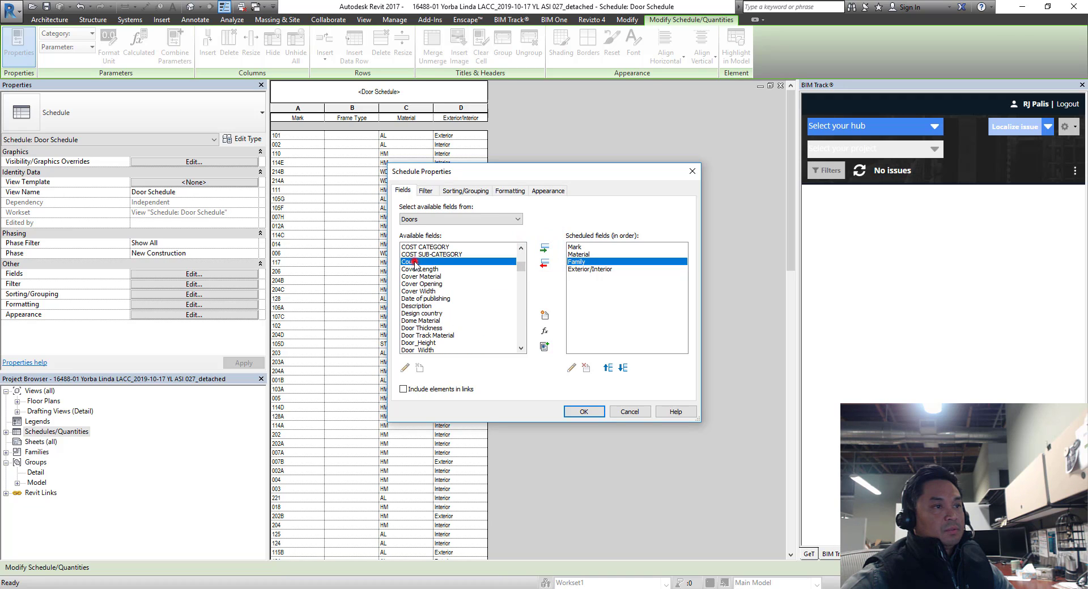
{"action": "left_click", "coordinate": [545, 250]}
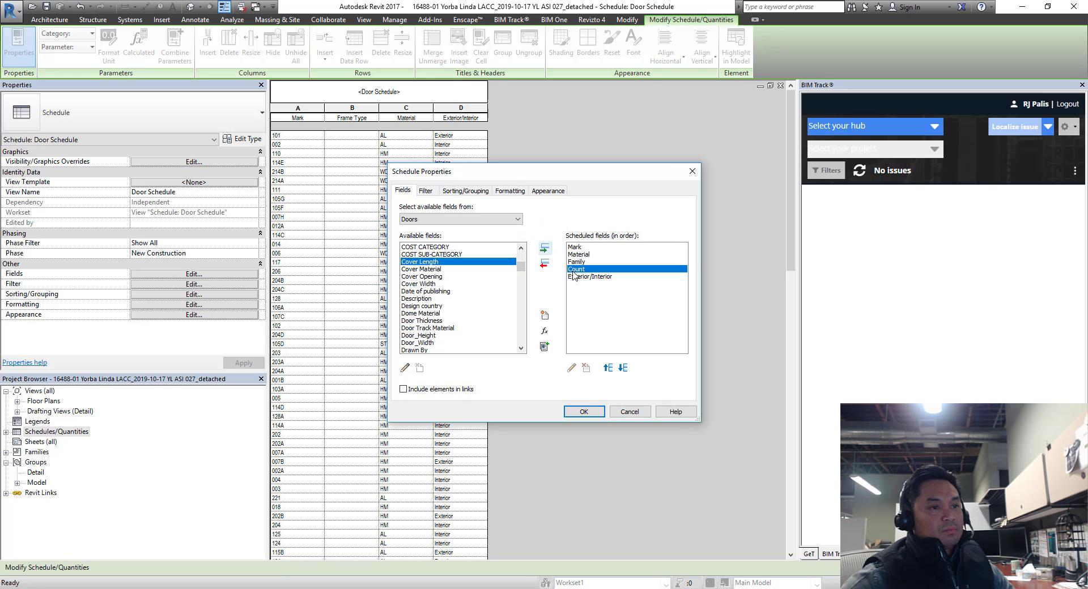
{"action": "left_click", "coordinate": [623, 368]}
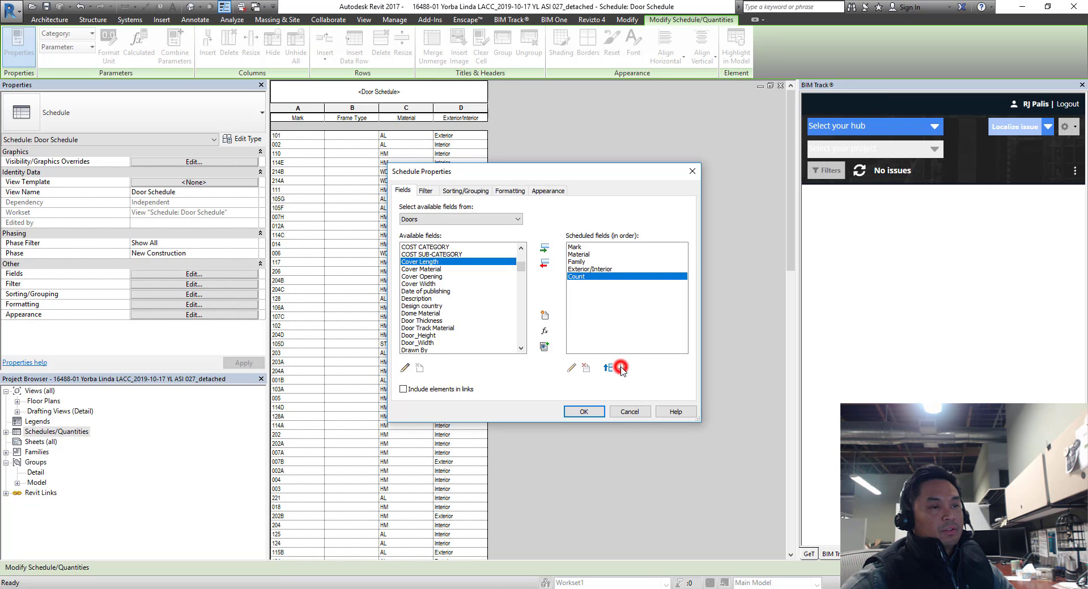
- Move Family to the start of the scheduled fields, apply the changes and widen the Family column to fit the full family names
{"action": "left_click", "coordinate": [576, 262]}
{"action": "left_click", "coordinate": [608, 368]}
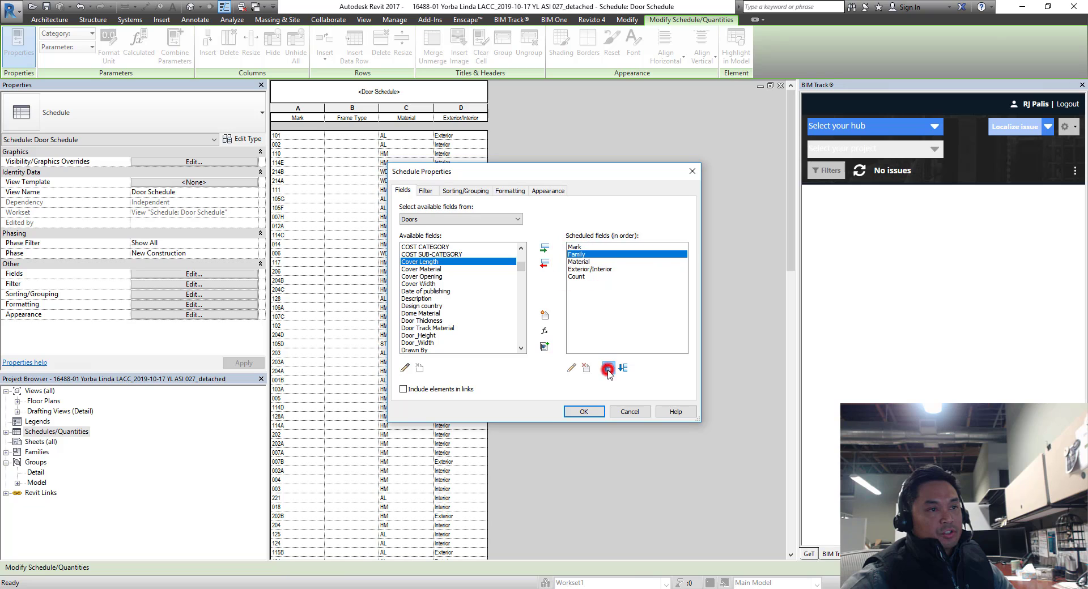
{"action": "left_click", "coordinate": [608, 370]}
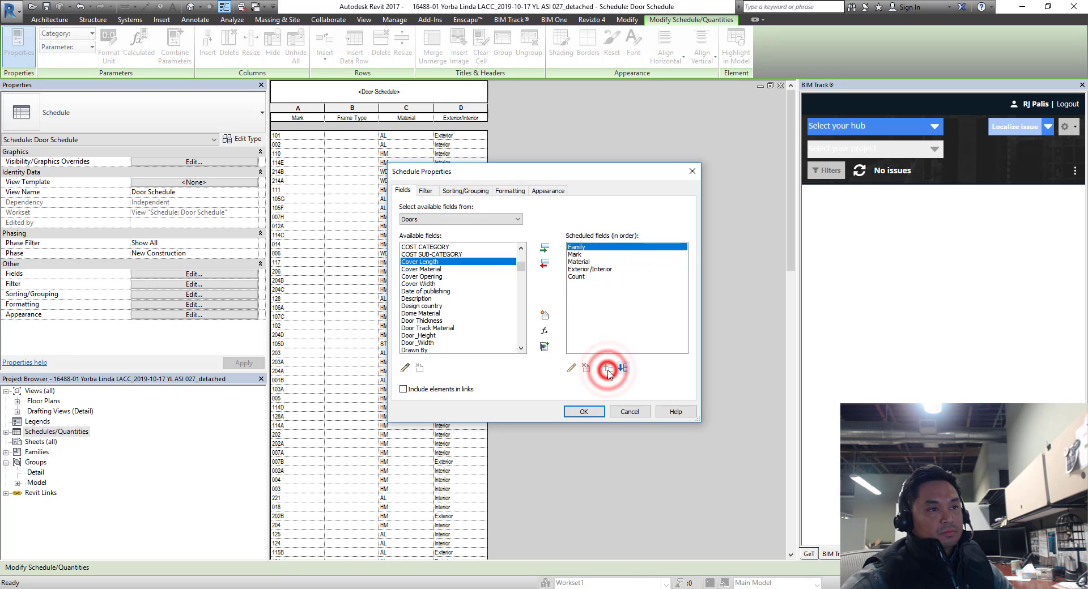
{"action": "left_click", "coordinate": [584, 412]}
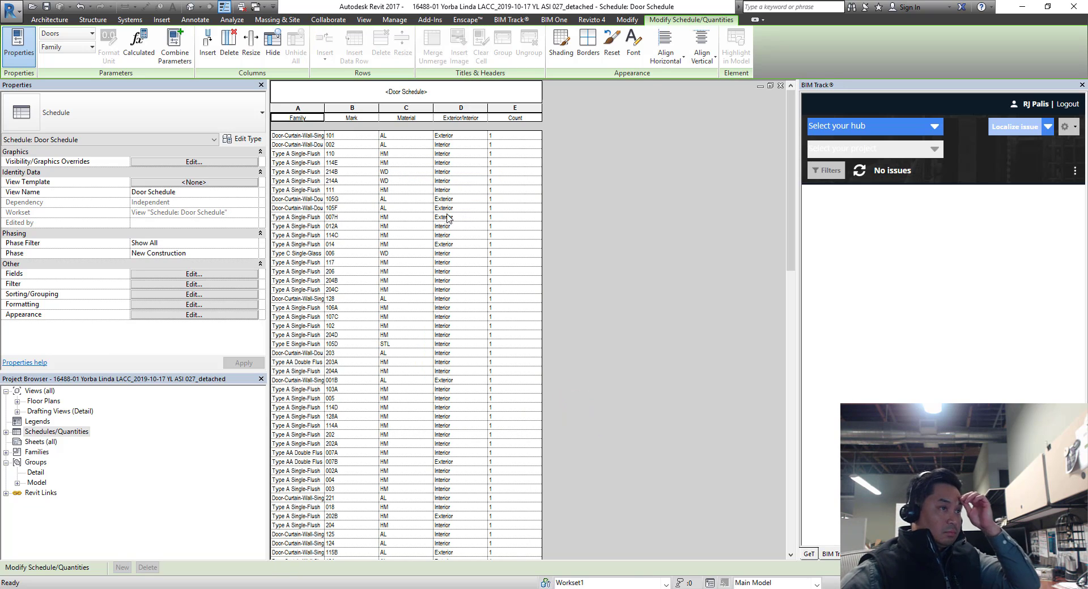
{"action": "left_click_drag", "start_coordinate": [324, 116], "coordinate": [389, 114]}
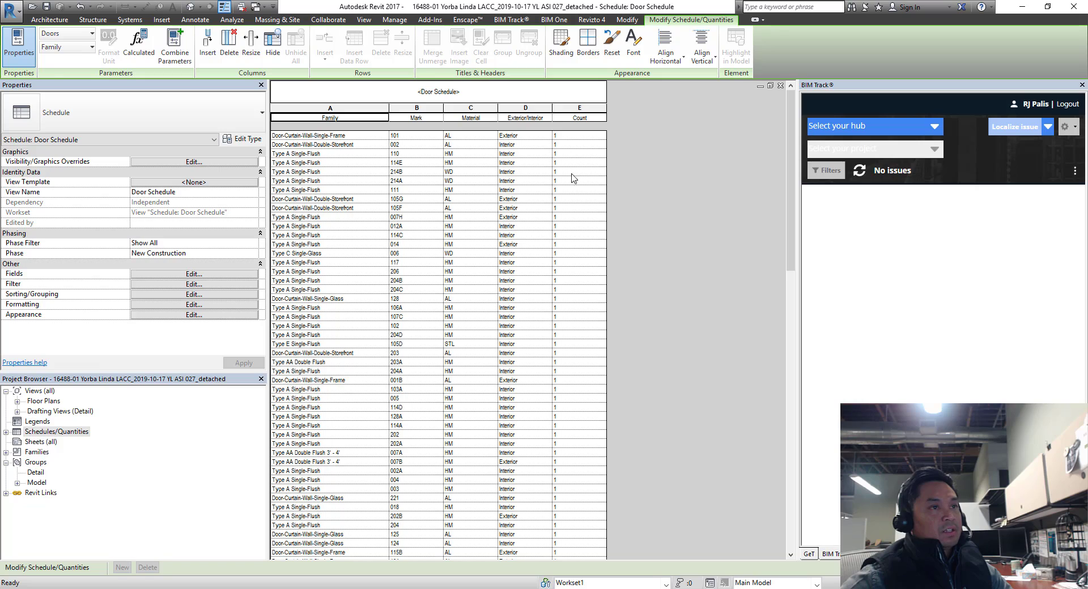
- Turn on grand totals with title, count and totals for the door schedule
{"action": "scroll", "coordinate": [575, 375], "scroll_direction": "down", "scroll_amount": 10}
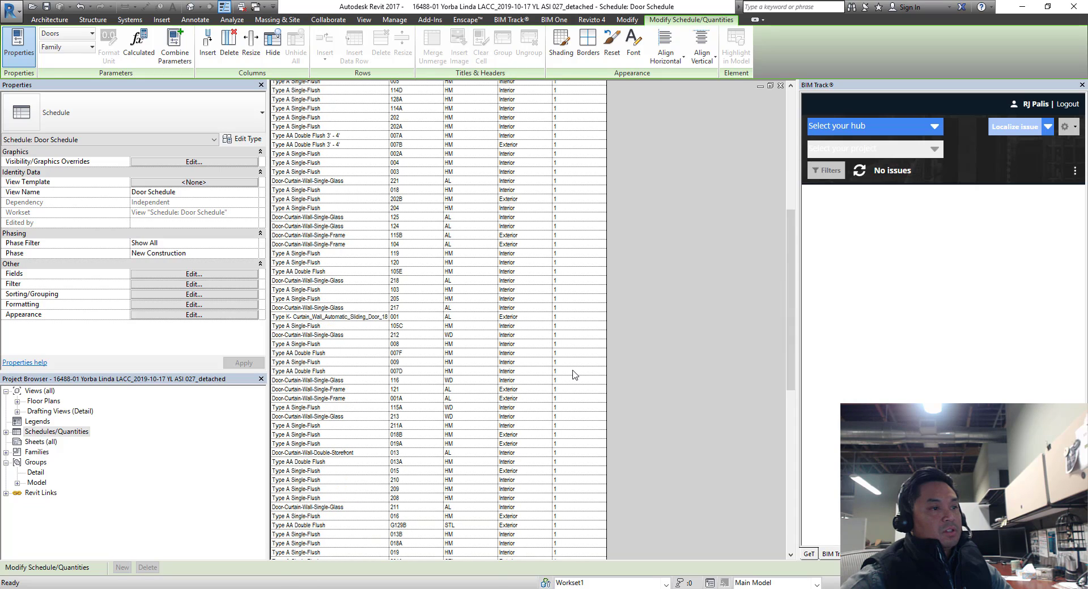
{"action": "scroll", "coordinate": [575, 375], "scroll_direction": "down", "scroll_amount": 4}
{"action": "scroll", "coordinate": [575, 375], "scroll_direction": "down", "scroll_amount": 10}
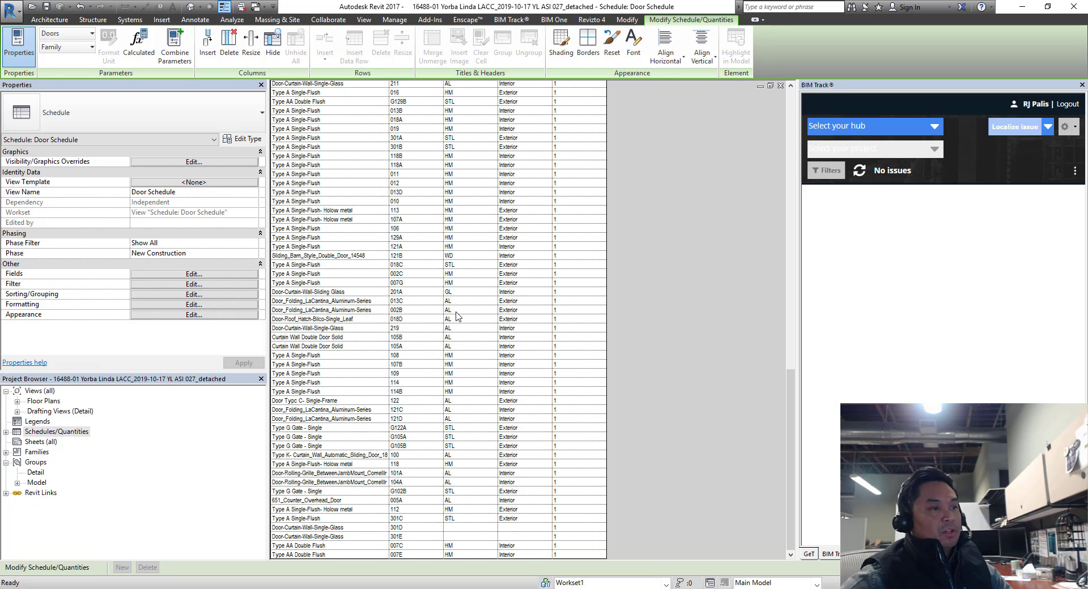
{"action": "left_click", "coordinate": [203, 293]}
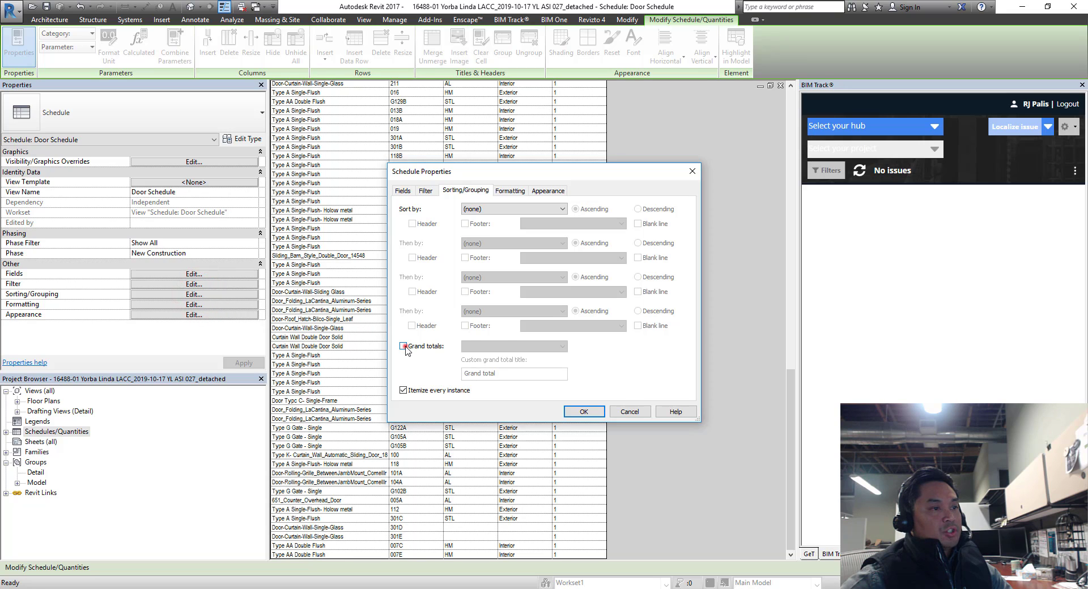
{"action": "left_click", "coordinate": [404, 347]}
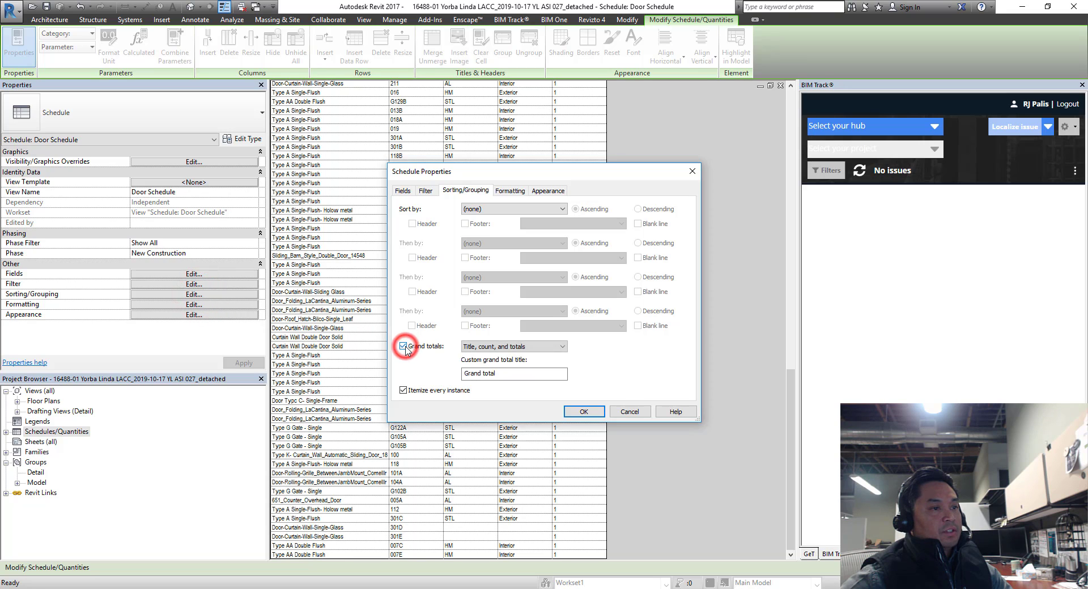
{"action": "left_click", "coordinate": [584, 414]}
{"action": "scroll", "coordinate": [441, 456], "scroll_direction": "down", "scroll_amount": 1}
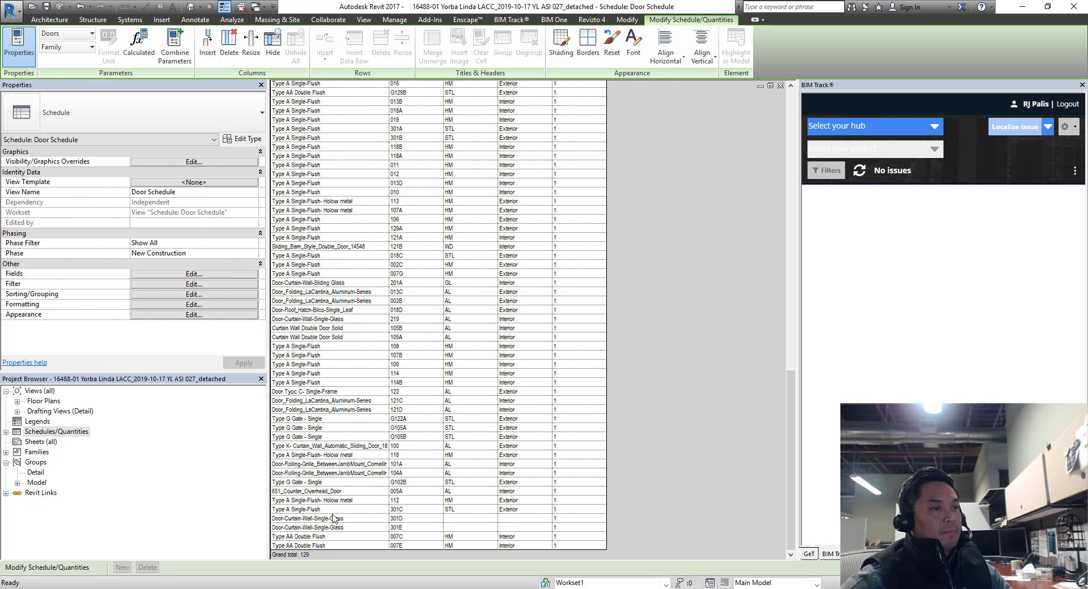
- Sort the door schedule ascending by Family with a blank line between groups, then ascending by Exterior/Interior
{"action": "scroll", "coordinate": [338, 503], "scroll_direction": "up", "scroll_amount": 15}
{"action": "scroll", "coordinate": [338, 503], "scroll_direction": "up", "scroll_amount": 10}
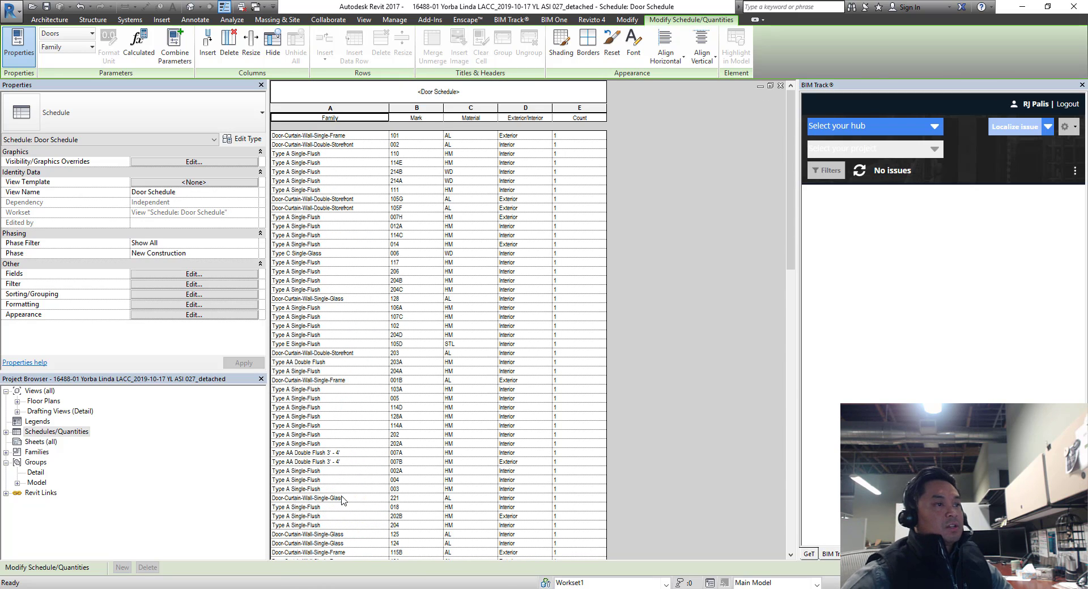
{"action": "left_click", "coordinate": [190, 295]}
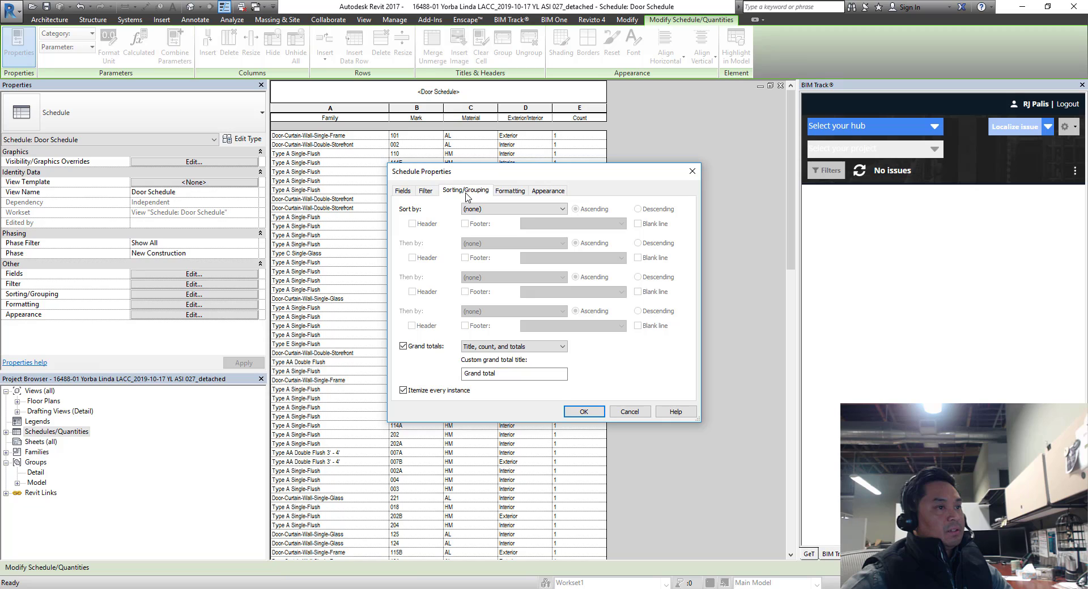
{"action": "left_click", "coordinate": [476, 209]}
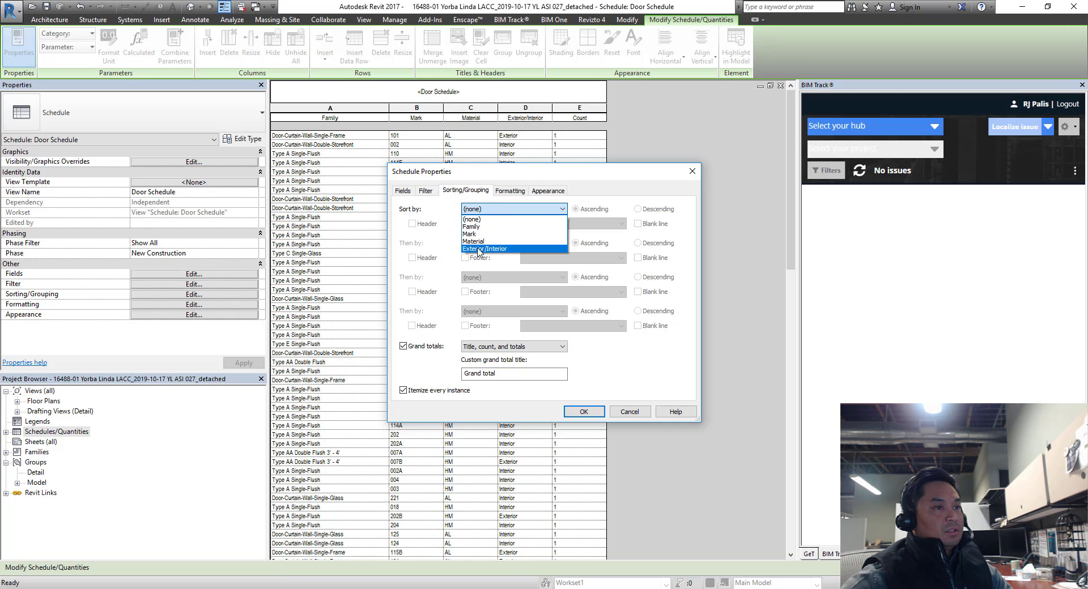
{"action": "left_click", "coordinate": [471, 226]}
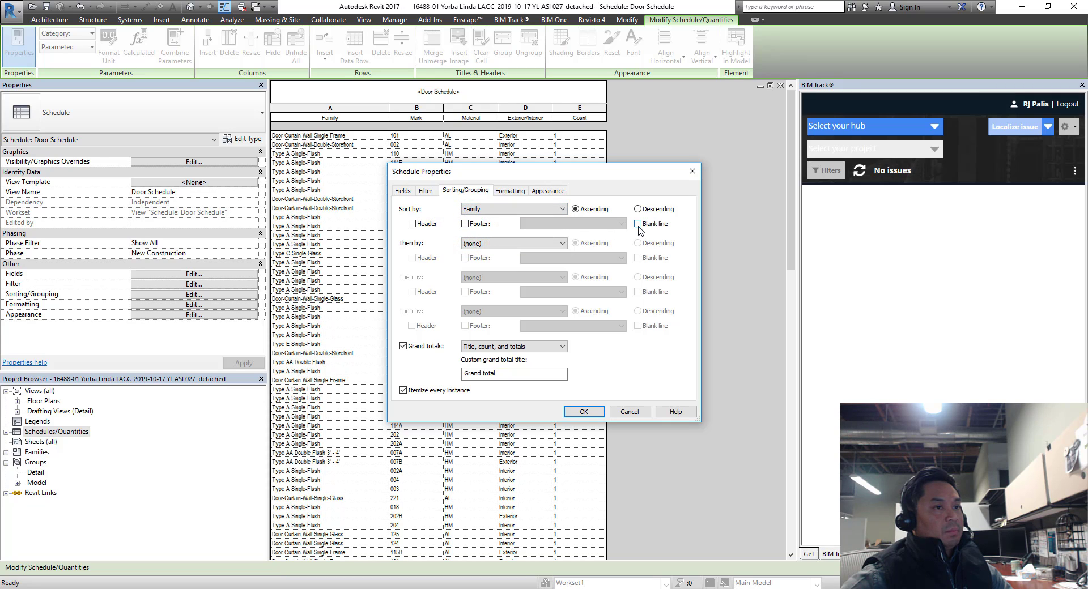
{"action": "left_click", "coordinate": [638, 226]}
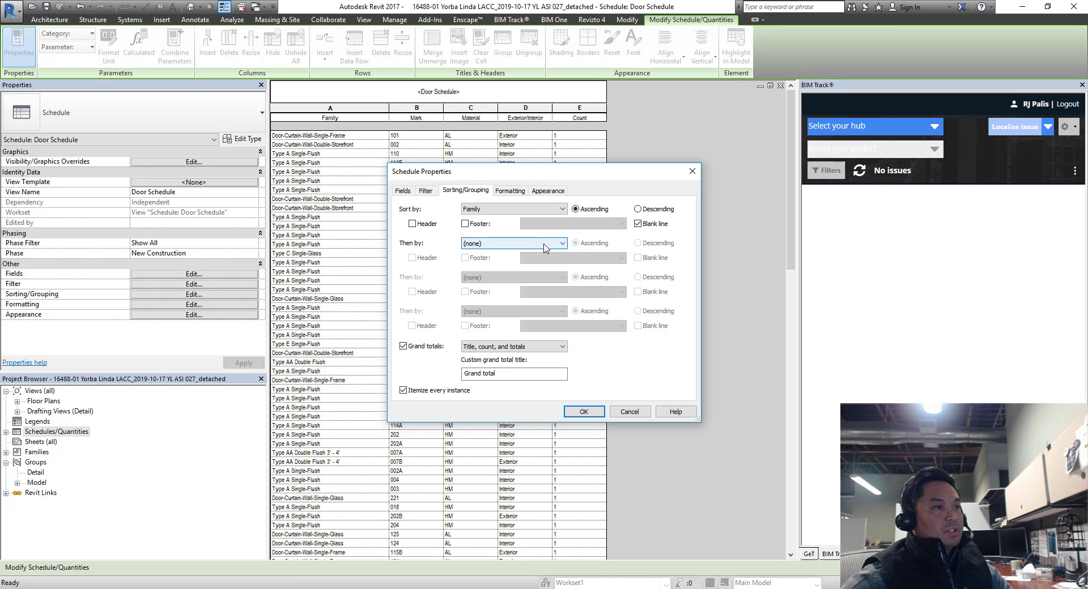
{"action": "left_click", "coordinate": [544, 244]}
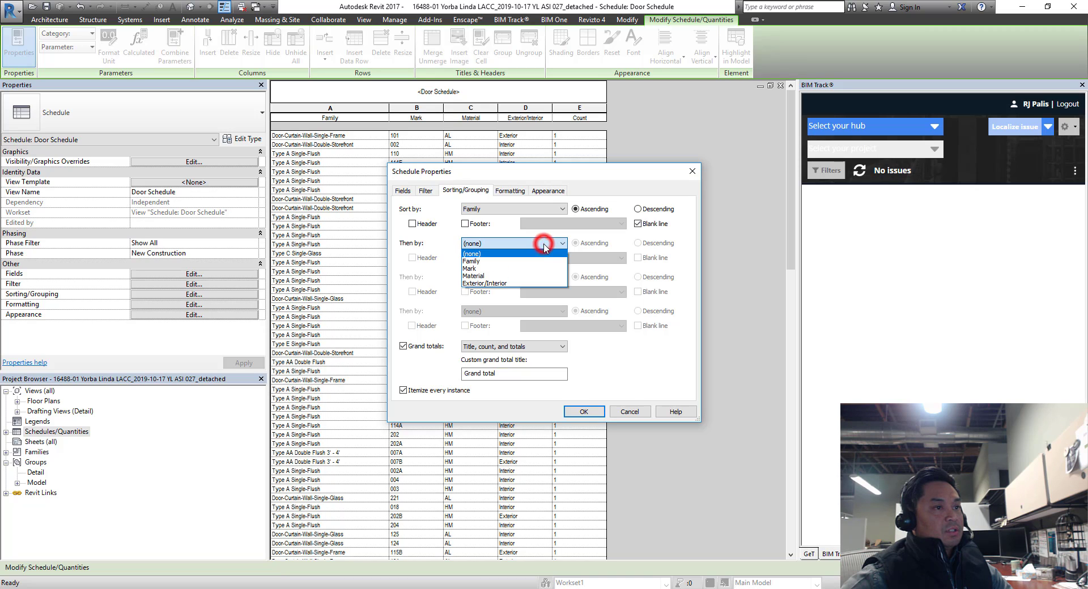
{"action": "left_click", "coordinate": [499, 284]}
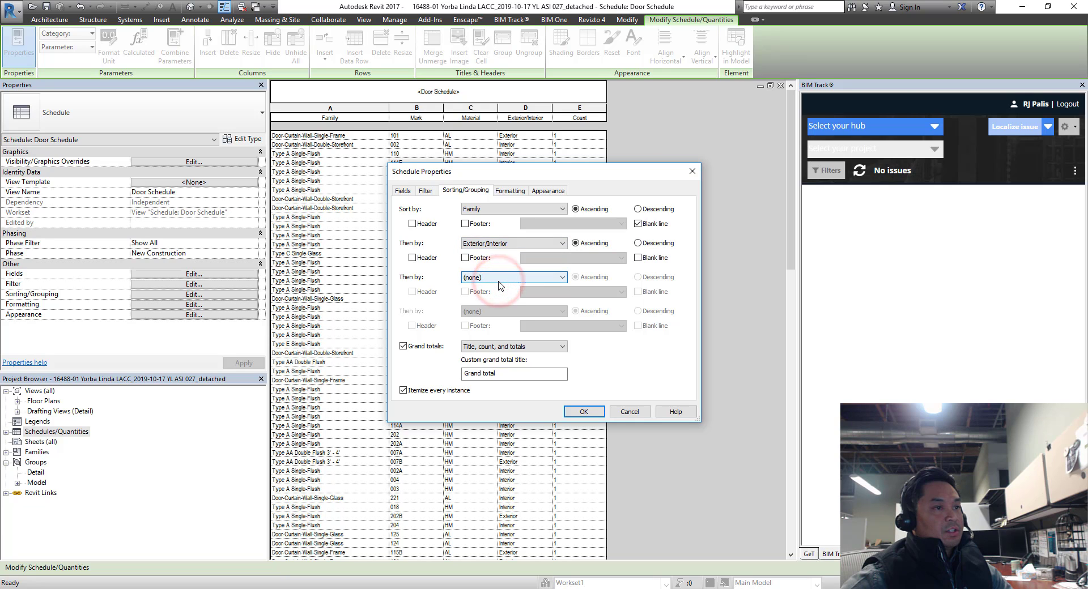
{"action": "left_click", "coordinate": [584, 412]}
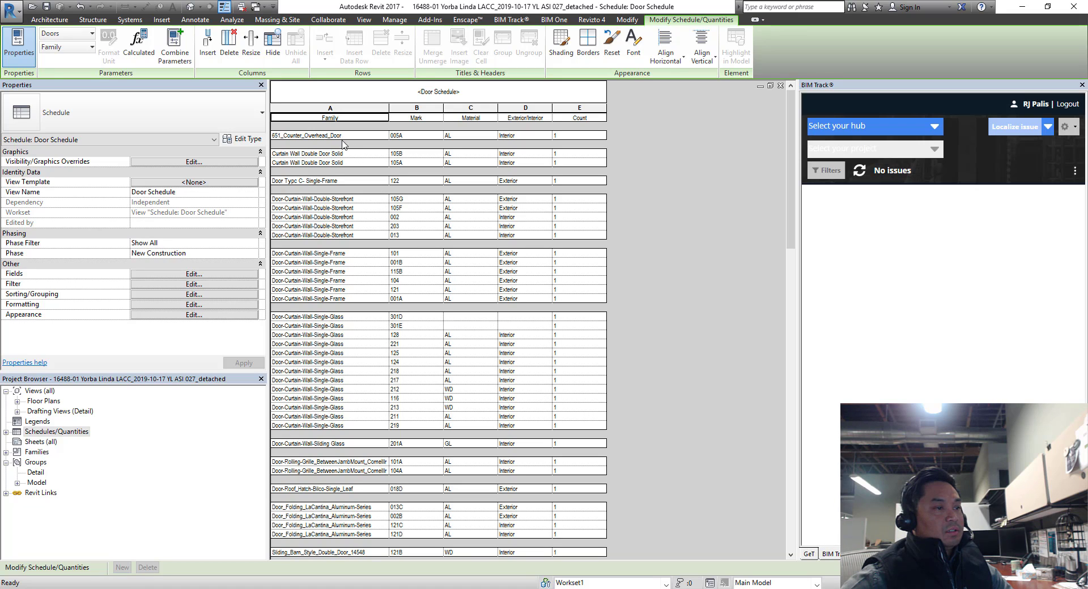
- Review the sorted door schedule's family groups and their exterior/interior order down to the grand total row
{"action": "scroll", "coordinate": [330, 354], "scroll_direction": "down", "scroll_amount": 5}
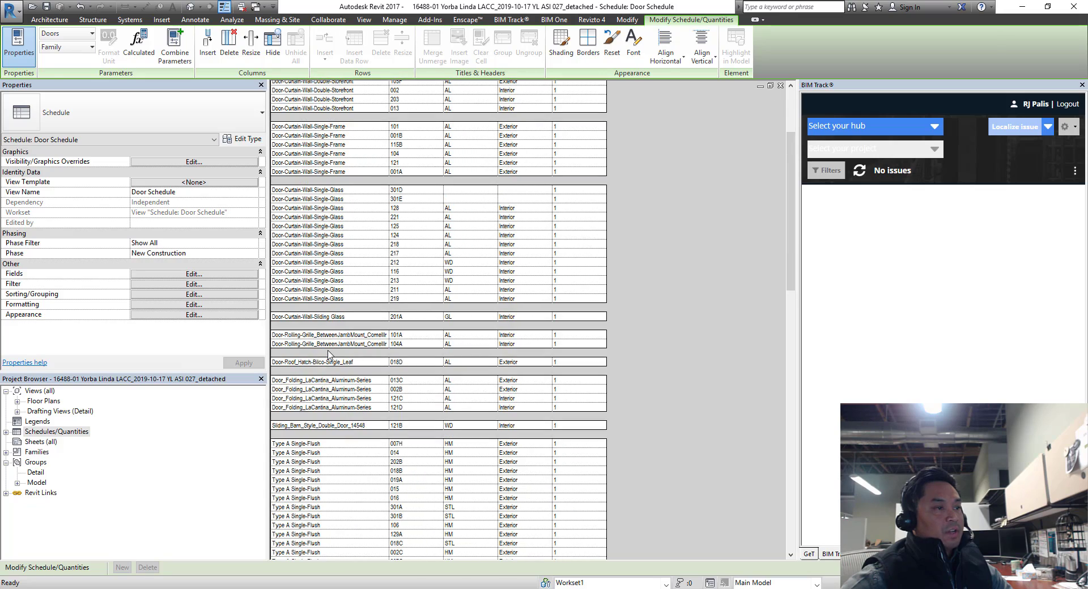
{"action": "scroll", "coordinate": [328, 354], "scroll_direction": "up", "scroll_amount": 5}
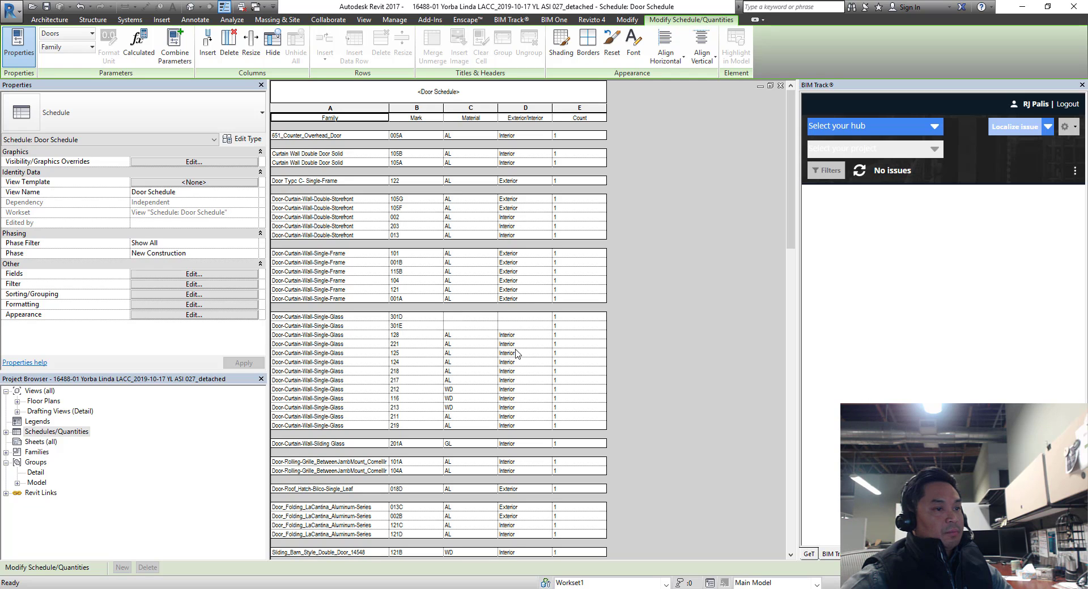
{"action": "scroll", "coordinate": [517, 354], "scroll_direction": "down", "scroll_amount": 3}
{"action": "scroll", "coordinate": [517, 354], "scroll_direction": "down", "scroll_amount": 9}
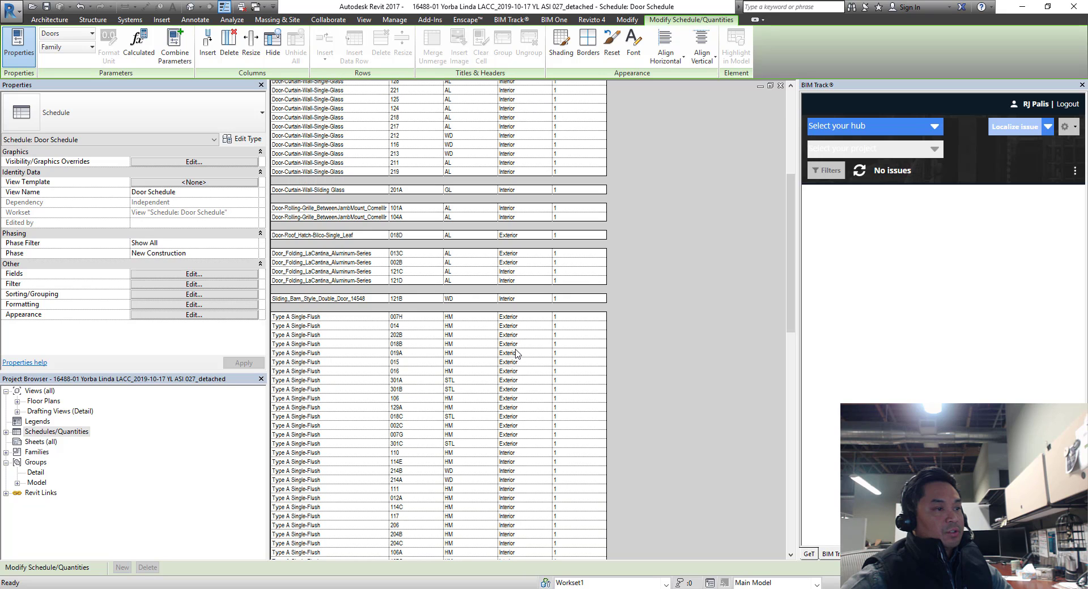
{"action": "scroll", "coordinate": [517, 354], "scroll_direction": "down", "scroll_amount": 6}
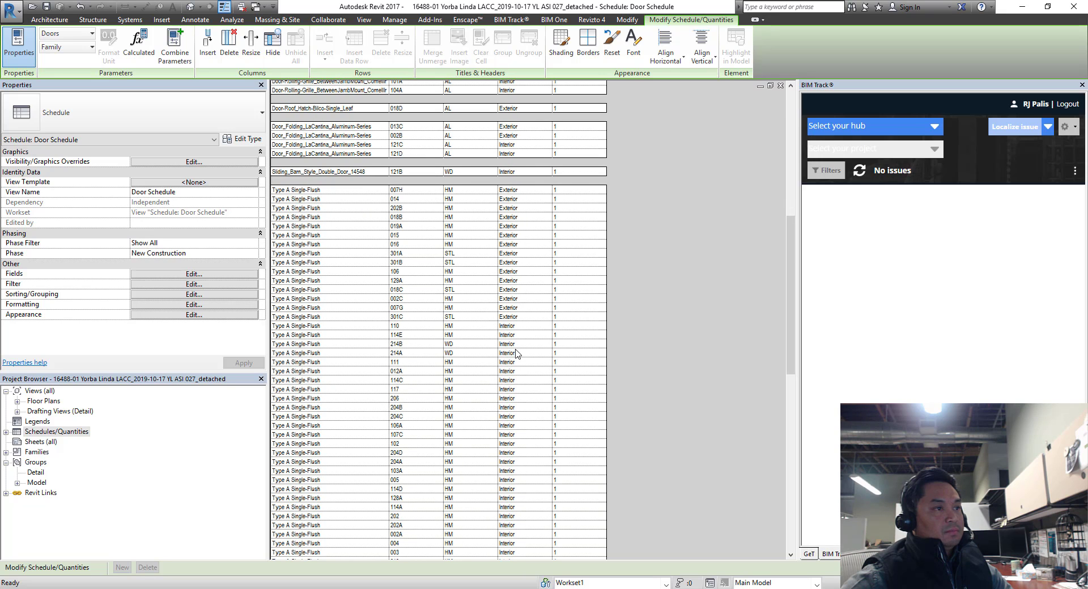
{"action": "scroll", "coordinate": [517, 353], "scroll_direction": "down", "scroll_amount": 20}
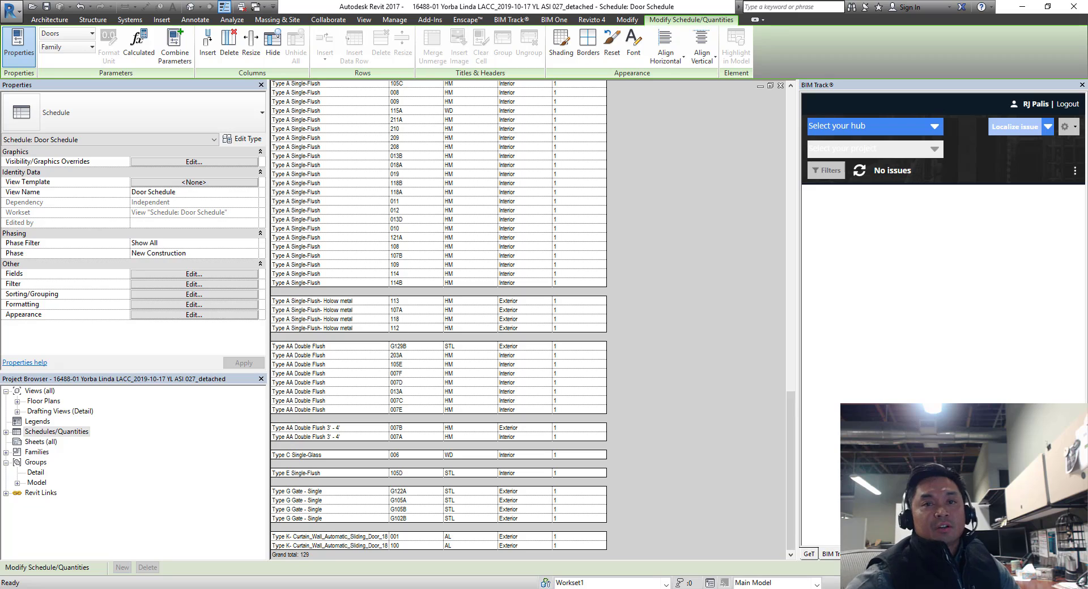